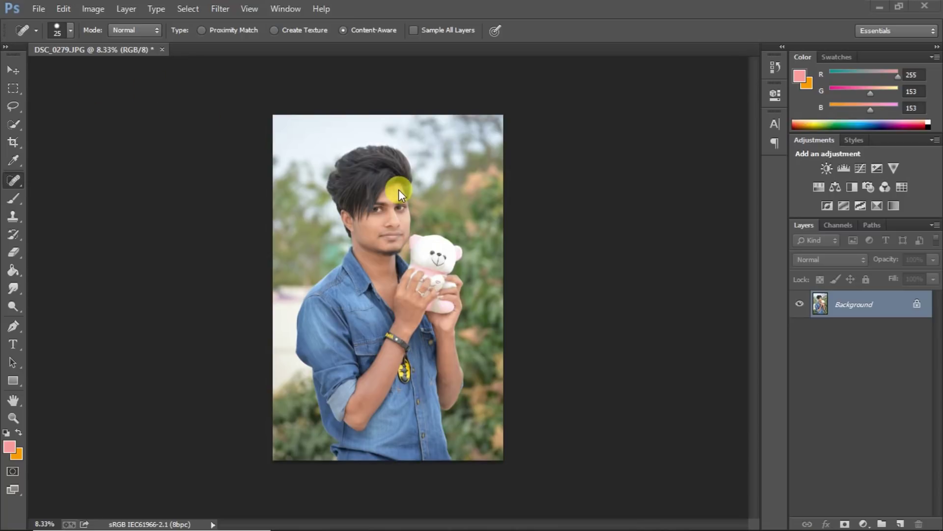
# Unlock the Background as an editable Layer 0 and bring up the Image adjustments menu.
pyautogui.doubleClick(912, 309)
pyautogui.click(610, 166)
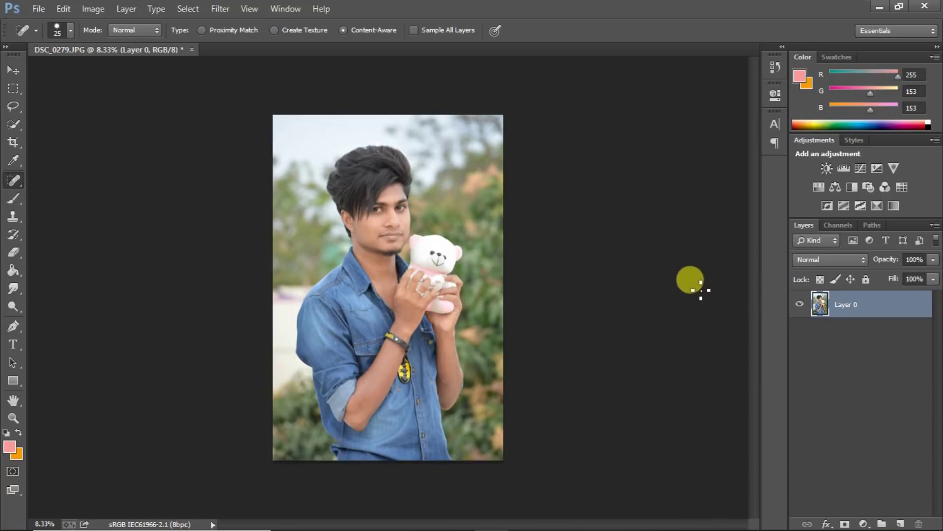
pyautogui.click(64, 9)
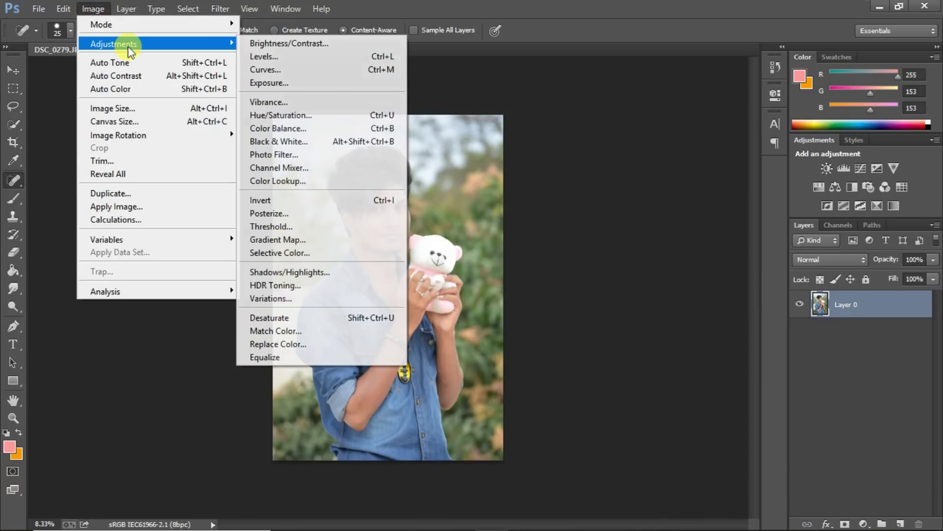
pyautogui.moveTo(113, 43)
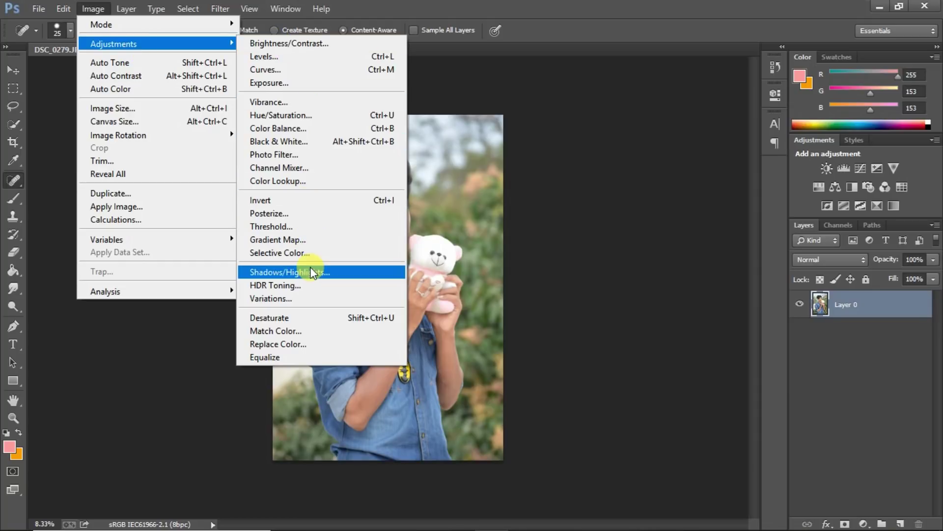
# Apply Shadows/Highlights with shadows amount 18, tonal width 90 and radius 473.
pyautogui.click(314, 271)
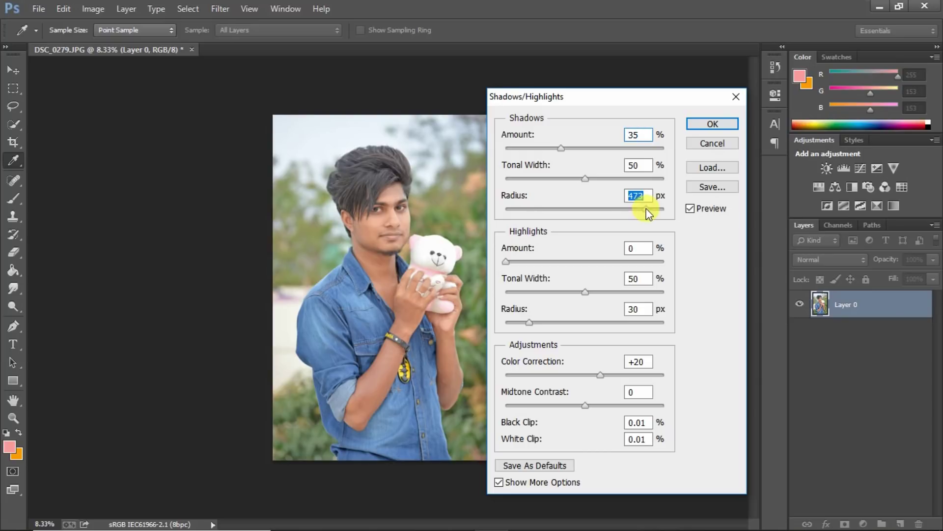
pyautogui.click(647, 178)
pyautogui.moveTo(560, 148); pyautogui.dragTo(535, 149)
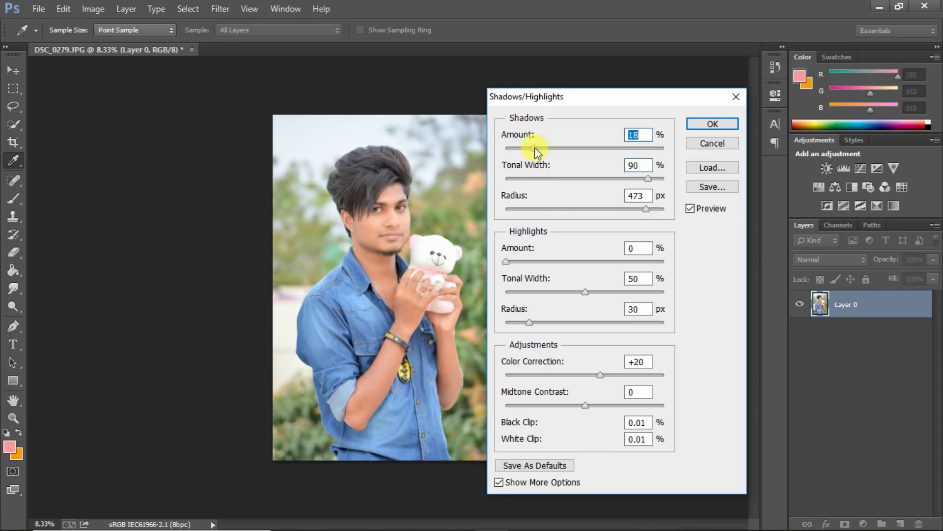
pyautogui.click(690, 209)
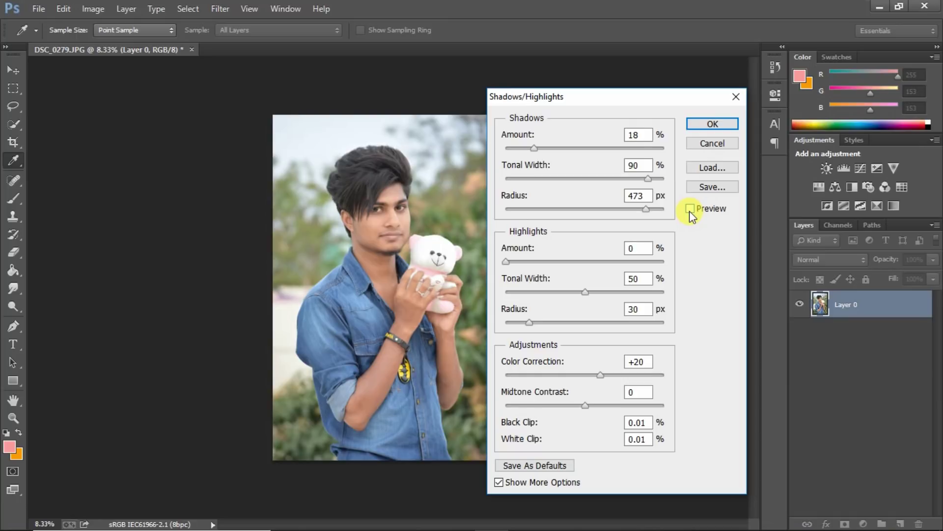
pyautogui.click(690, 209)
pyautogui.click(732, 124)
pyautogui.press('j')
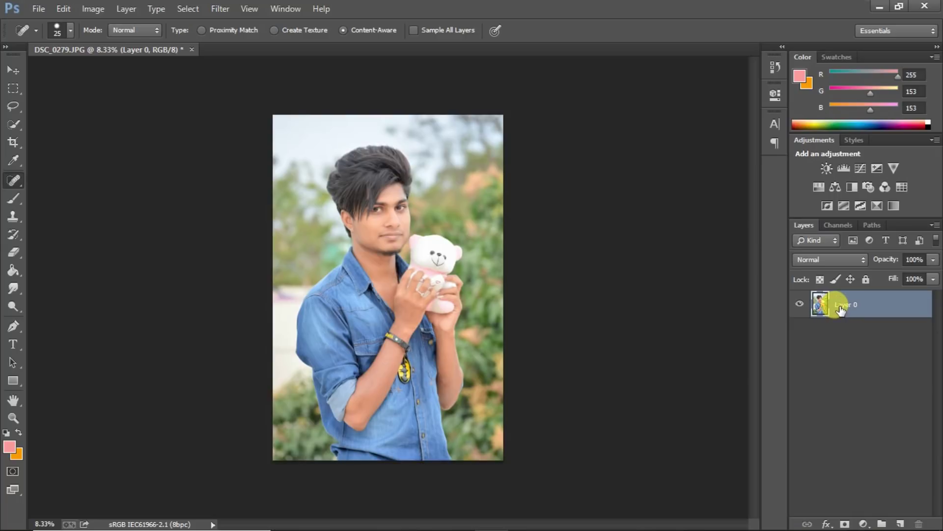
# Duplicate Layer 0 with Ctrl+J and open the copy in the Camera Raw Filter.
pyautogui.hotkey('ctrl', 'j')
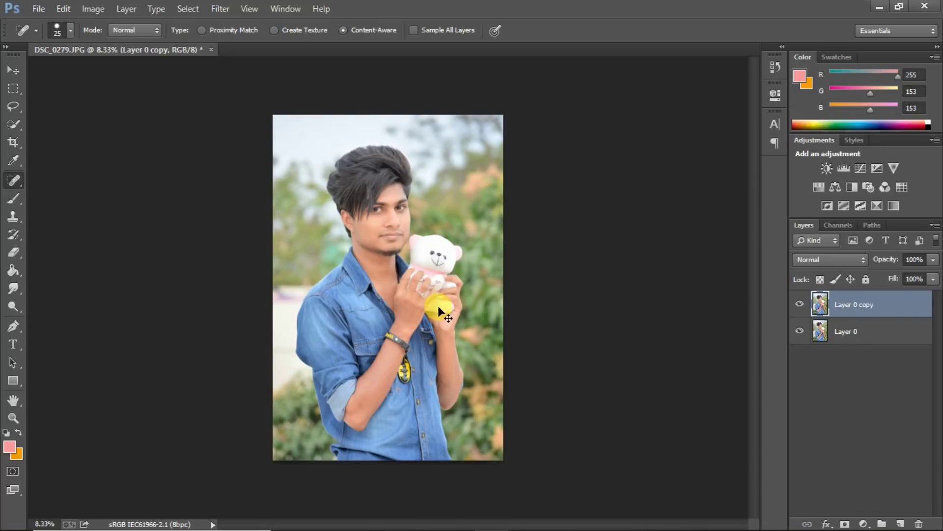
pyautogui.hotkey('ctrl', 'shift', 'a')
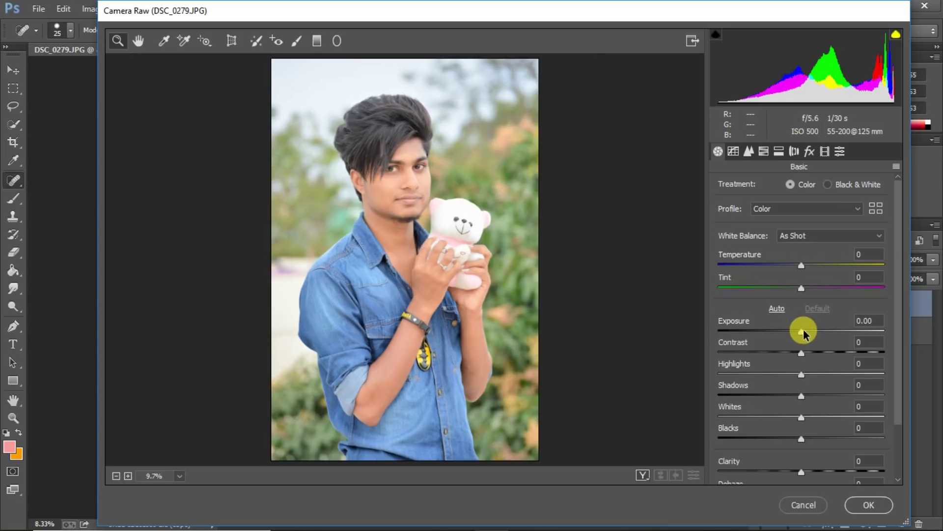
# Set the Camera Raw exposure to +0.05.
pyautogui.click(870, 320)
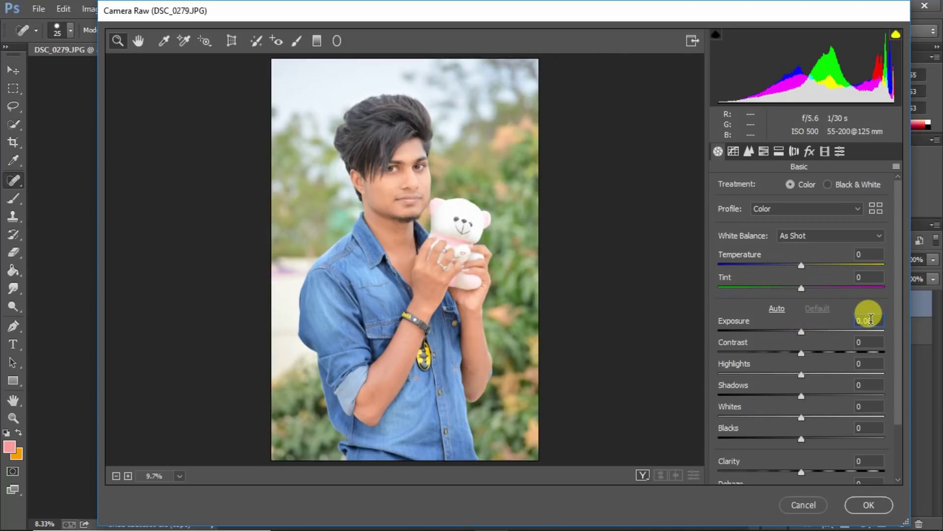
pyautogui.click(870, 320)
pyautogui.press('Up')
pyautogui.press('Down')
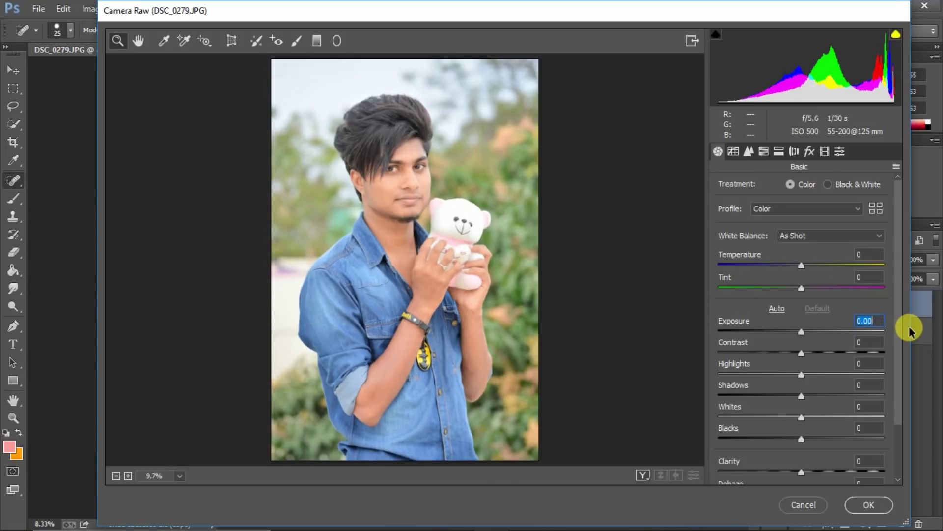
pyautogui.press('Up')
pyautogui.press('Up')
pyautogui.press('Down')
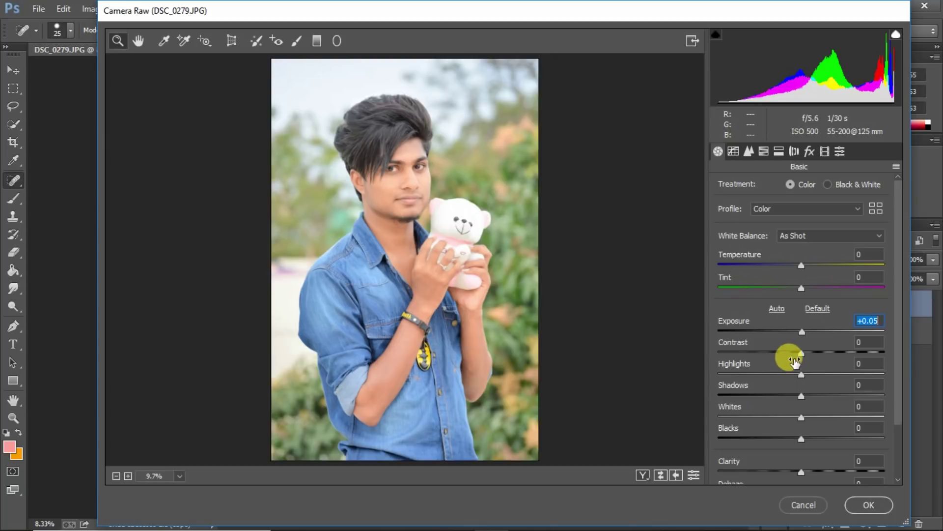
pyautogui.moveTo(801, 352)
pyautogui.mouseDown()
pyautogui.moveTo(841, 353)
pyautogui.moveTo(800, 351)
pyautogui.mouseUp()
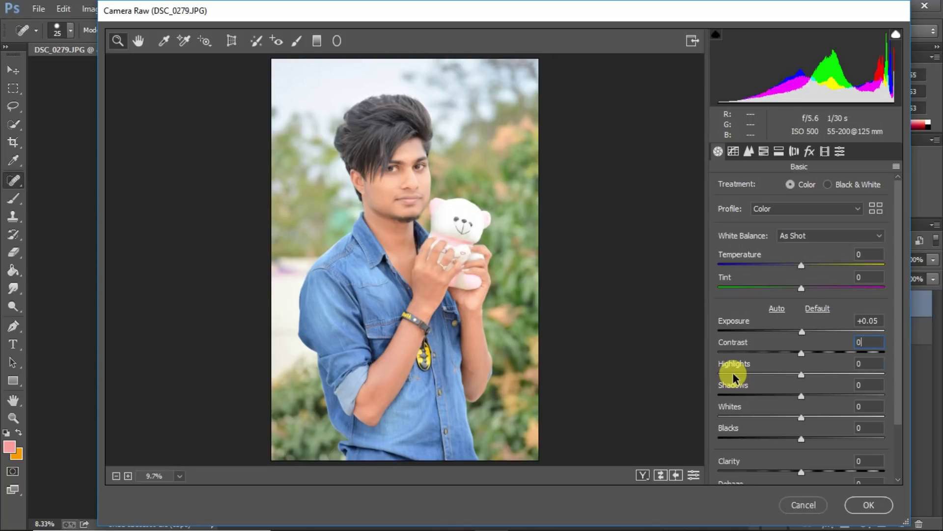
# Set highlights -100, shadows +29, blacks -33, clarity +7 and dehaze +3.
pyautogui.moveTo(733, 373); pyautogui.dragTo(691, 373)
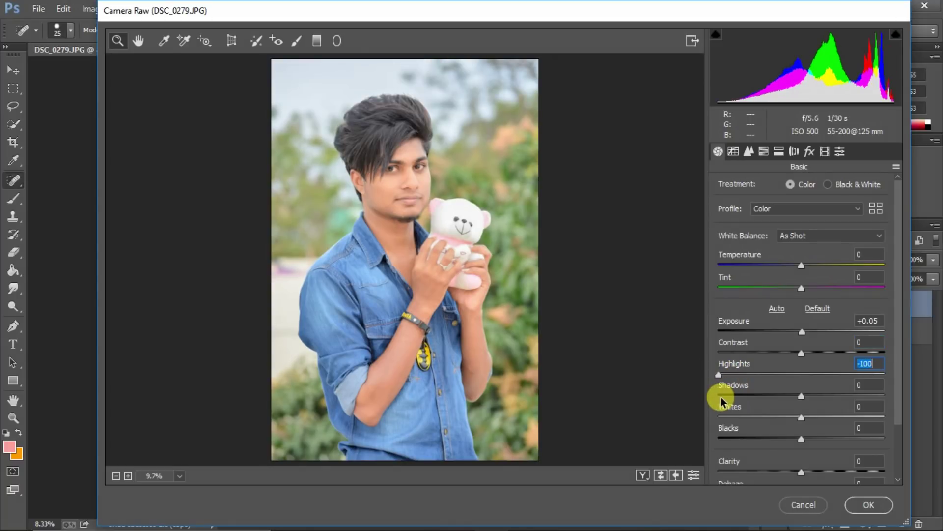
pyautogui.click(825, 395)
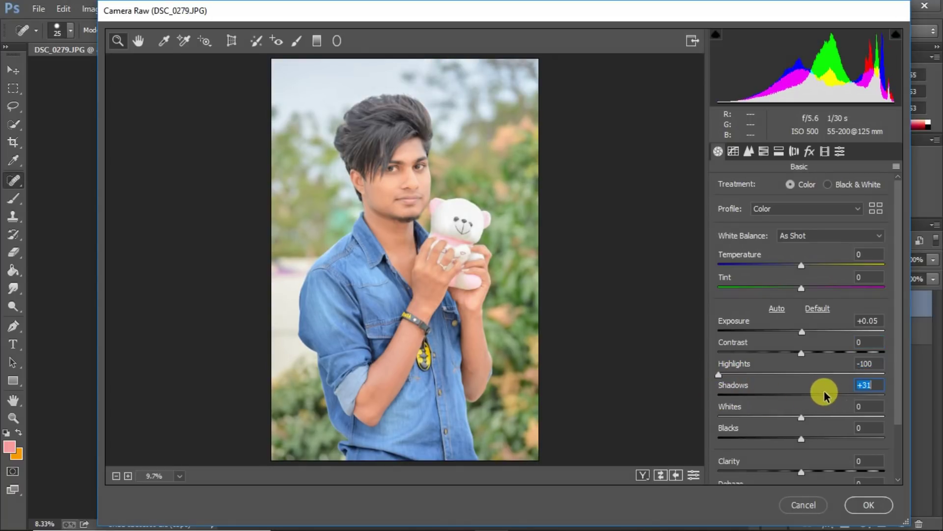
pyautogui.moveTo(754, 436); pyautogui.dragTo(775, 441)
pyautogui.scroll(-2, 836, 438)
pyautogui.scroll(-2, 852, 436)
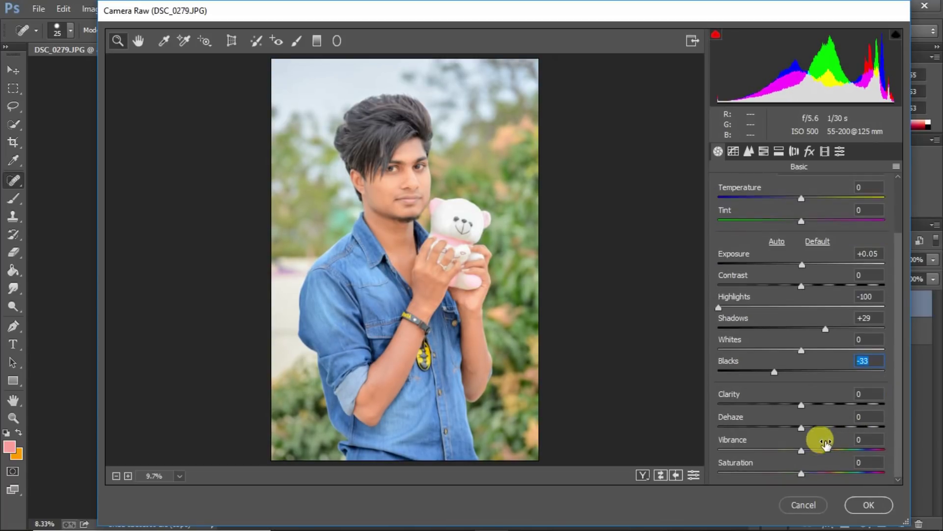
pyautogui.moveTo(801, 405); pyautogui.dragTo(807, 417)
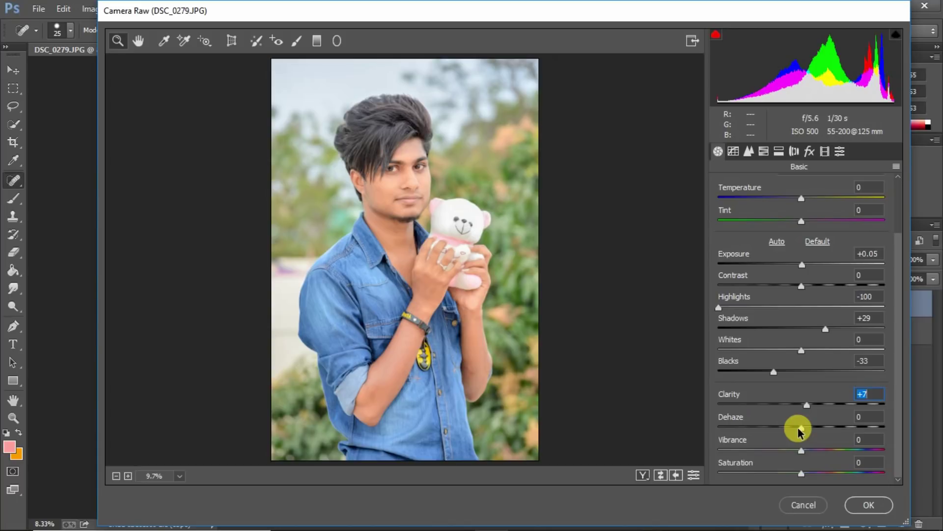
pyautogui.moveTo(798, 432)
pyautogui.mouseDown()
pyautogui.moveTo(821, 428)
pyautogui.moveTo(800, 429)
pyautogui.mouseUp()
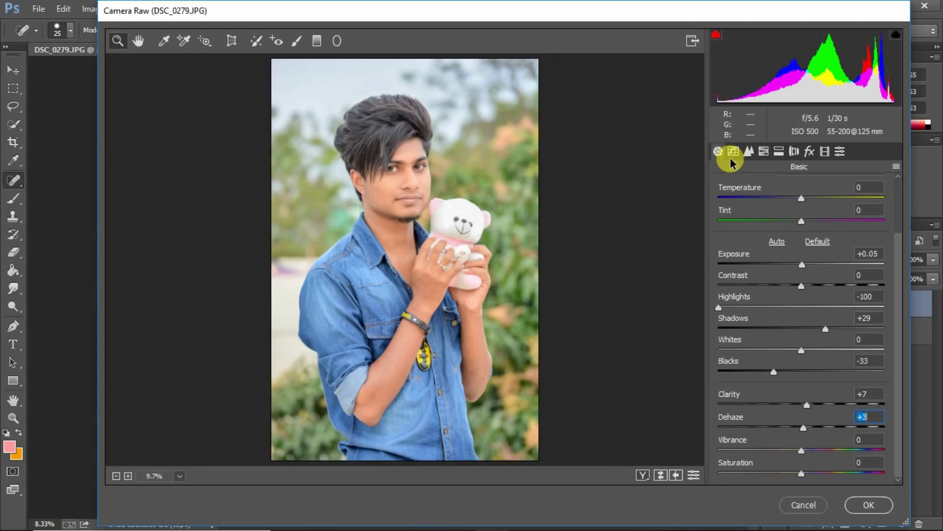
# In the Detail tab, set sharpening amount 42 and luminance noise reduction 44.
pyautogui.click(750, 152)
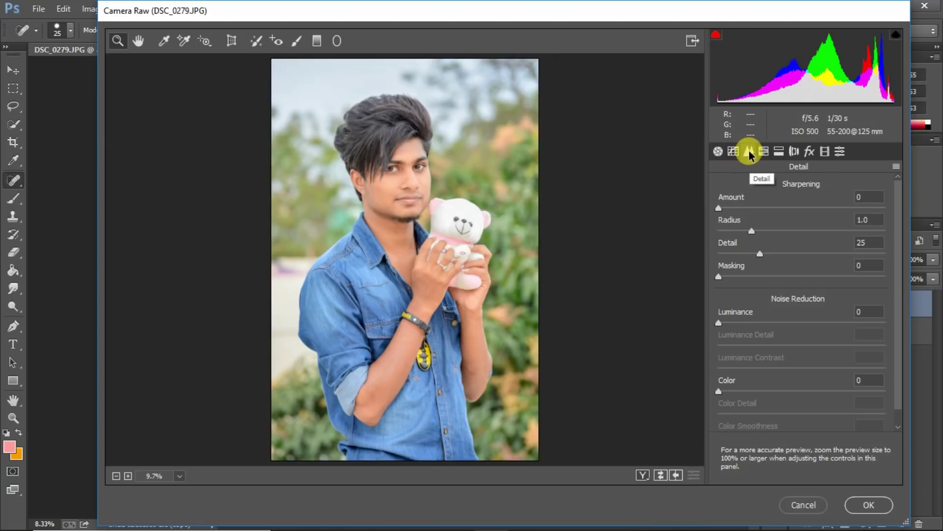
pyautogui.moveTo(732, 208); pyautogui.dragTo(752, 218)
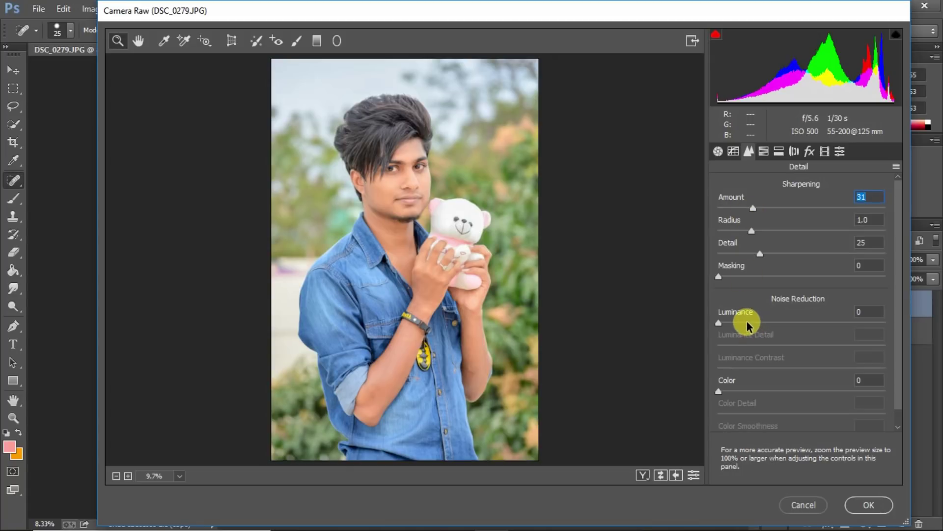
pyautogui.moveTo(741, 322); pyautogui.dragTo(791, 337)
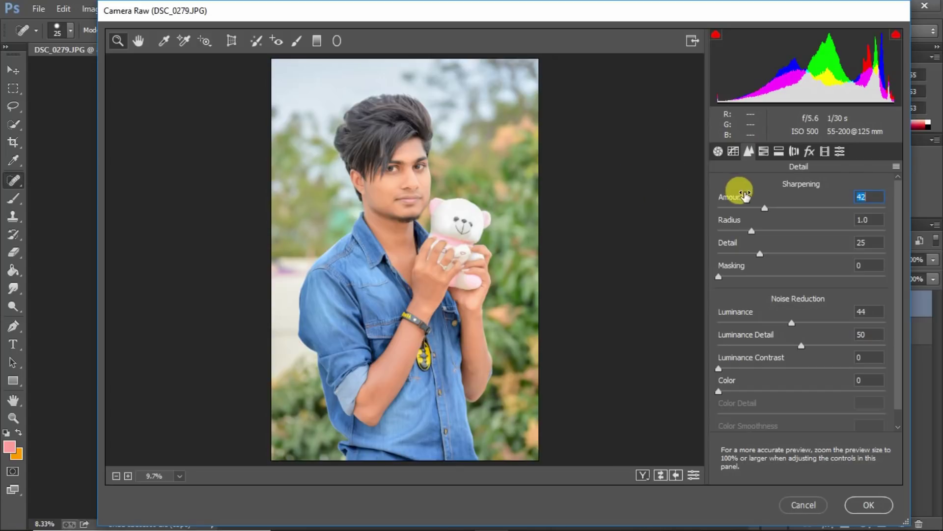
pyautogui.click(762, 152)
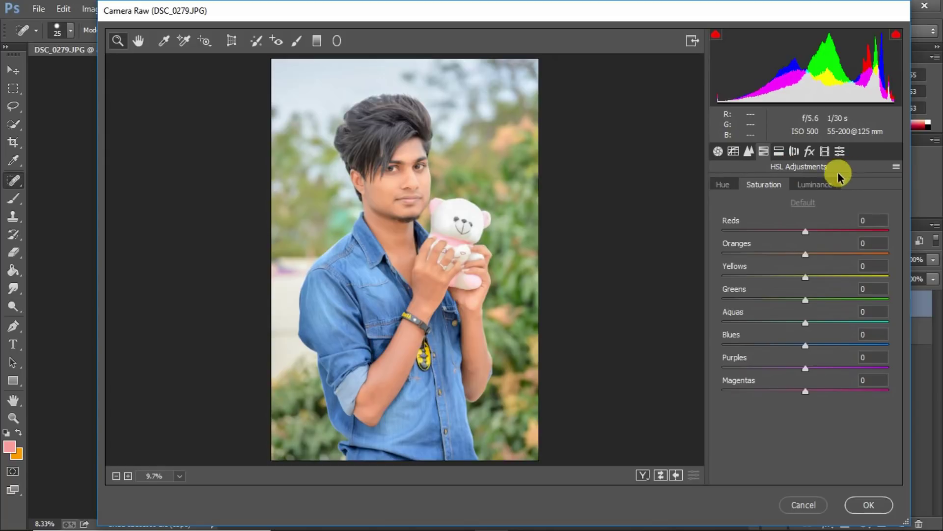
# Shift the HSL hues: Greens +13, Yellows +50, Blues -22.
pyautogui.click(719, 185)
pyautogui.click(764, 185)
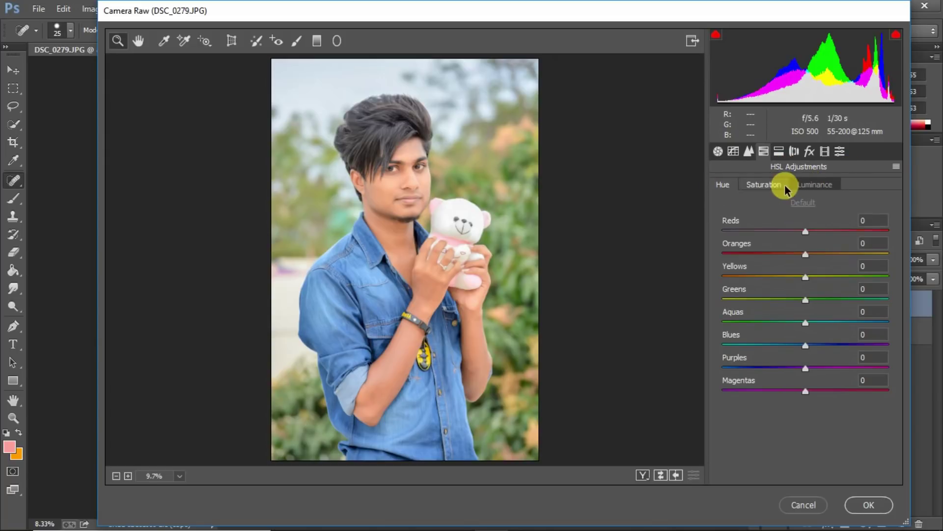
pyautogui.click(816, 184)
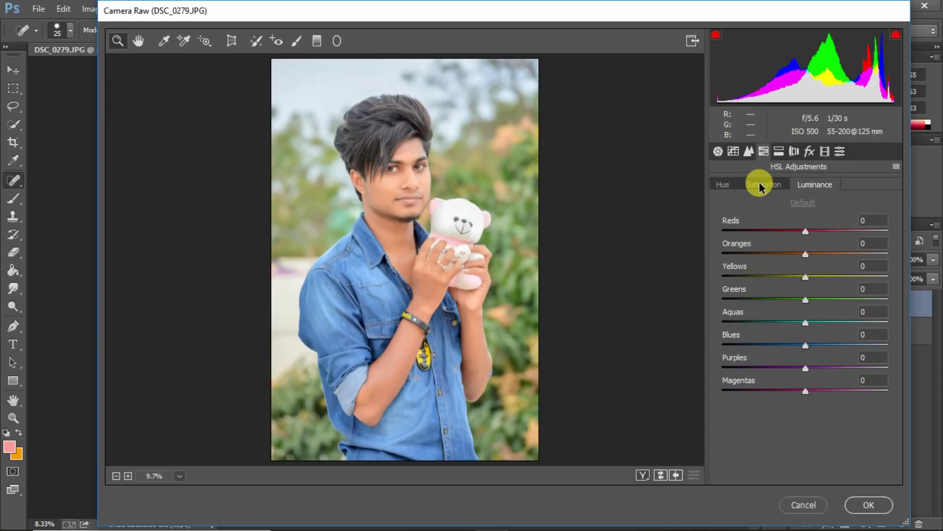
pyautogui.click(723, 185)
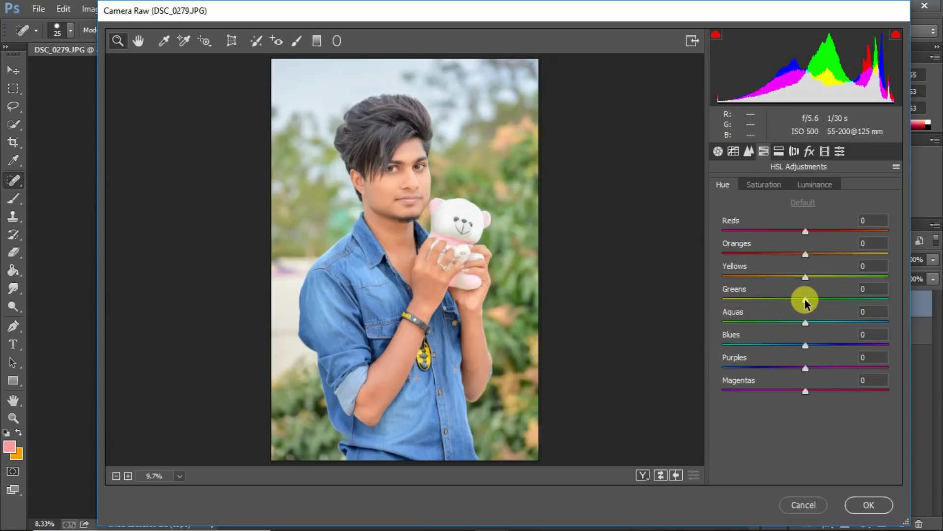
pyautogui.moveTo(806, 301); pyautogui.dragTo(716, 305)
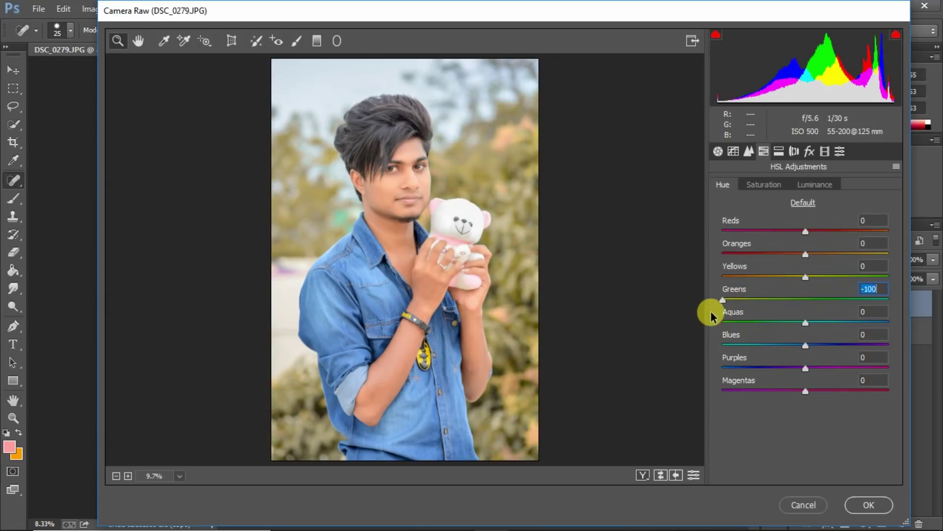
pyautogui.moveTo(724, 300); pyautogui.dragTo(888, 301)
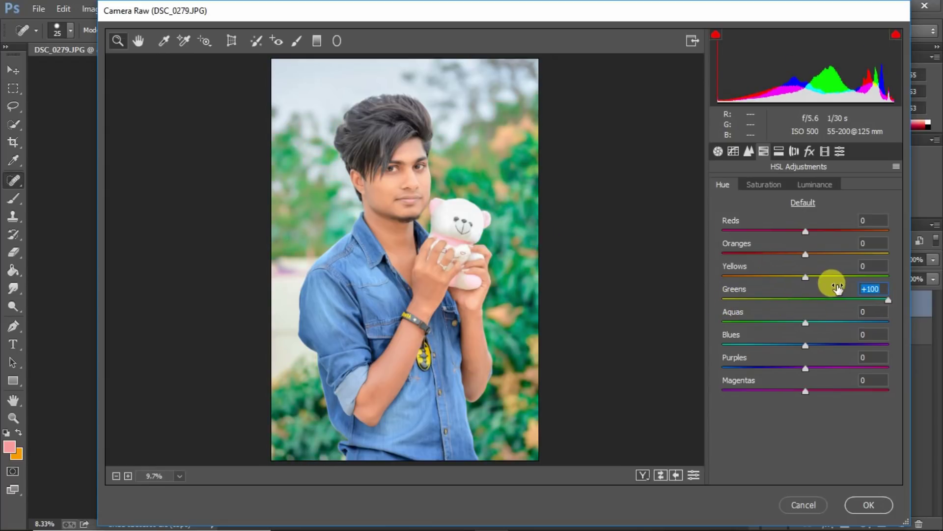
pyautogui.click(817, 298)
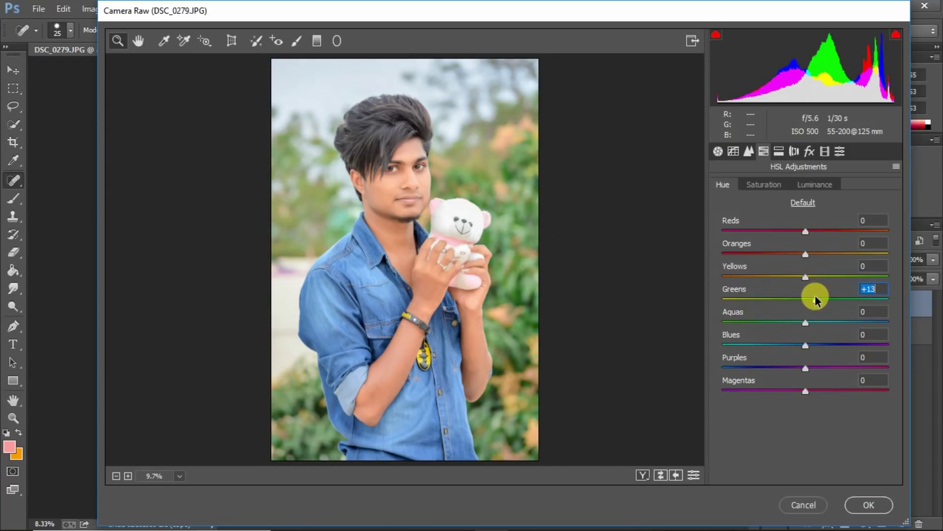
pyautogui.moveTo(805, 277); pyautogui.dragTo(846, 276)
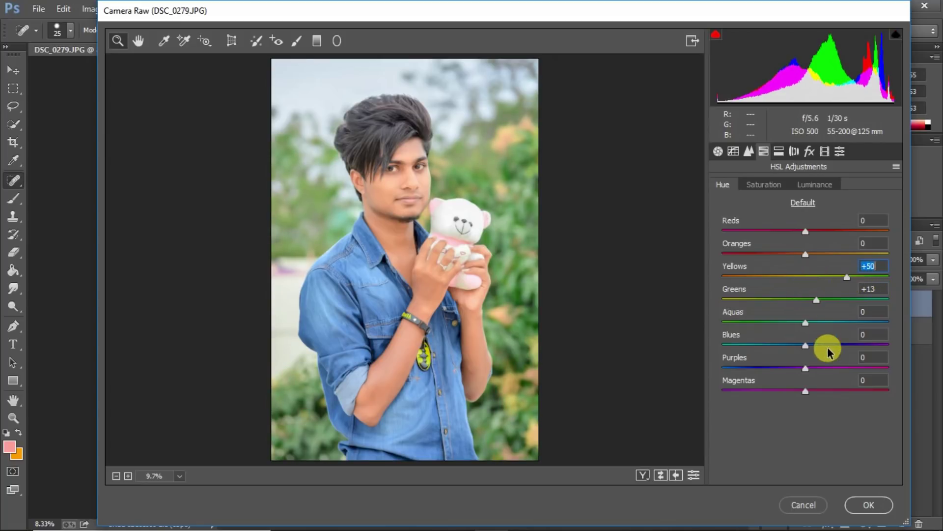
pyautogui.click(801, 345)
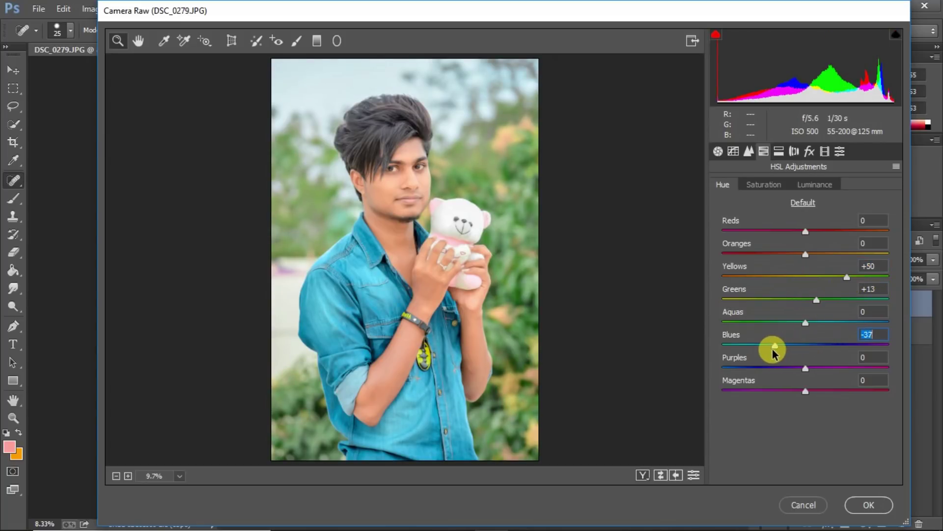
pyautogui.moveTo(773, 352); pyautogui.dragTo(787, 355)
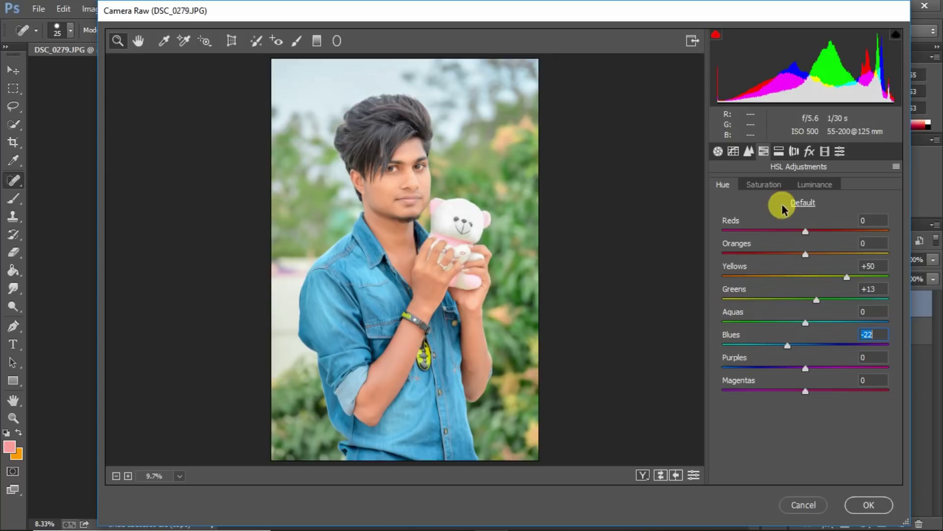
# Set saturation of Blues to -6 and Greens to +36.
pyautogui.click(773, 186)
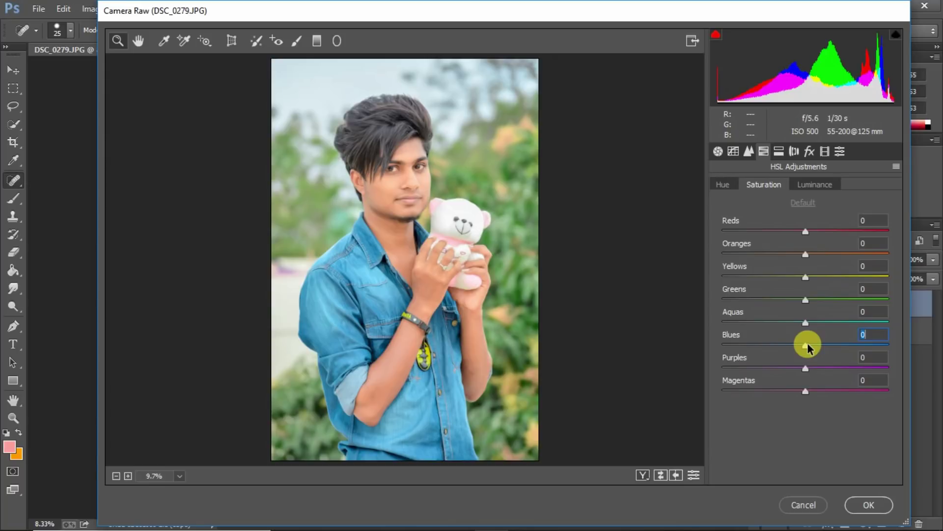
pyautogui.moveTo(806, 347); pyautogui.dragTo(680, 355)
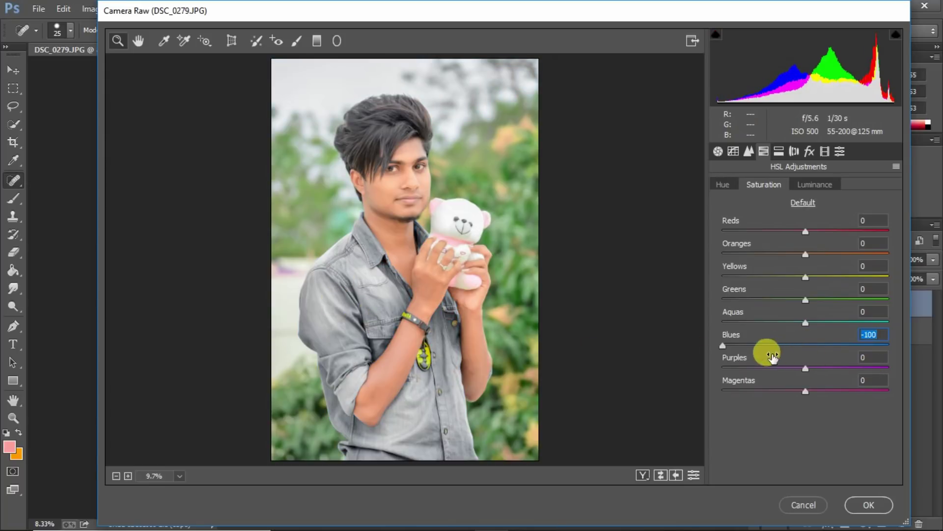
pyautogui.moveTo(723, 346)
pyautogui.mouseDown()
pyautogui.moveTo(919, 353)
pyautogui.moveTo(802, 346)
pyautogui.mouseUp()
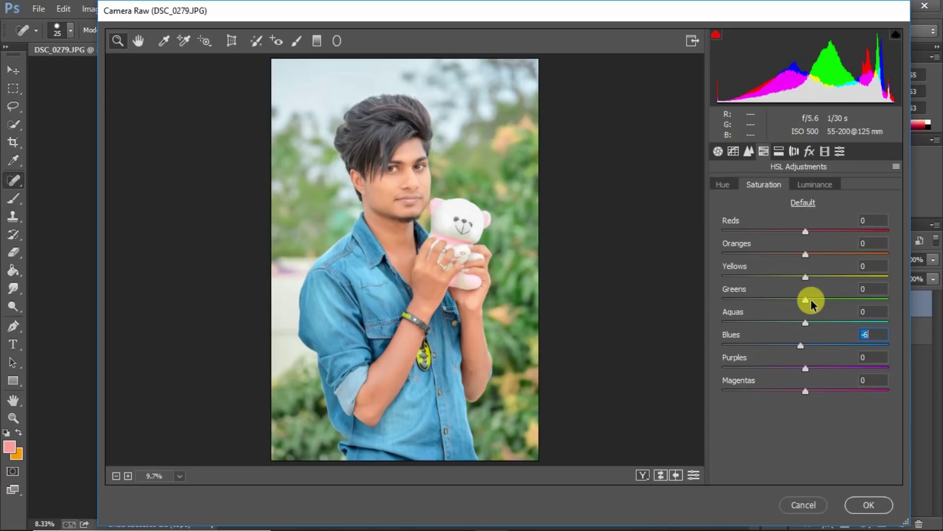
pyautogui.moveTo(806, 300)
pyautogui.mouseDown()
pyautogui.moveTo(924, 295)
pyautogui.moveTo(861, 280)
pyautogui.moveTo(835, 294)
pyautogui.moveTo(826, 275)
pyautogui.moveTo(855, 278)
pyautogui.mouseUp()
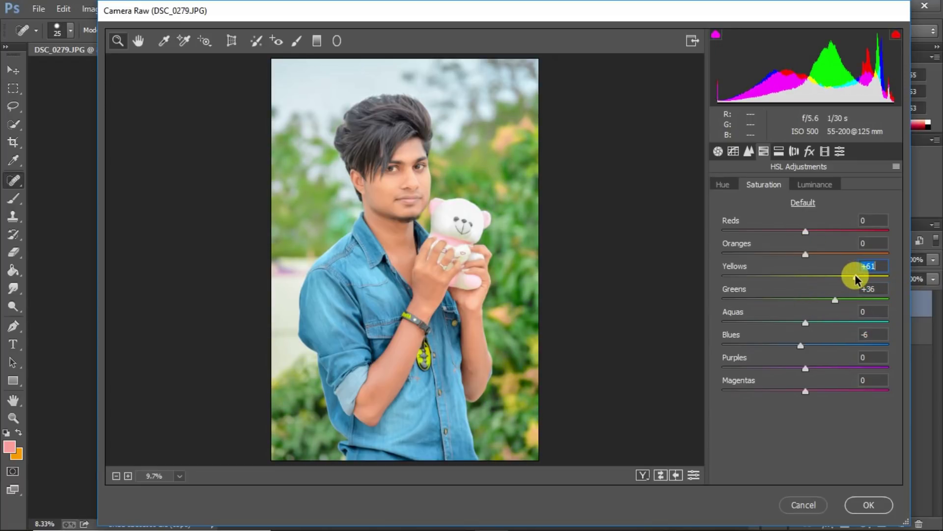
# Raise luminance of Oranges to +28 and Reds to +3.
pyautogui.click(809, 184)
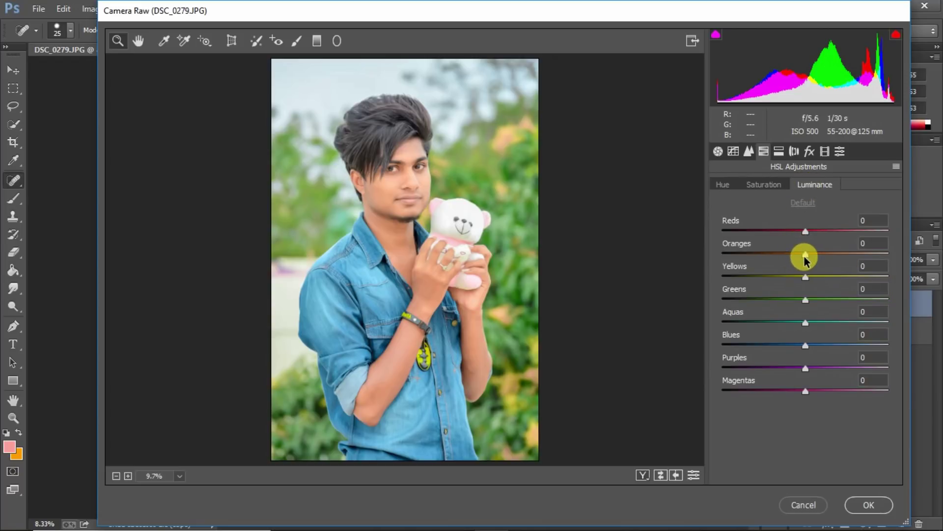
pyautogui.moveTo(805, 254); pyautogui.dragTo(816, 255)
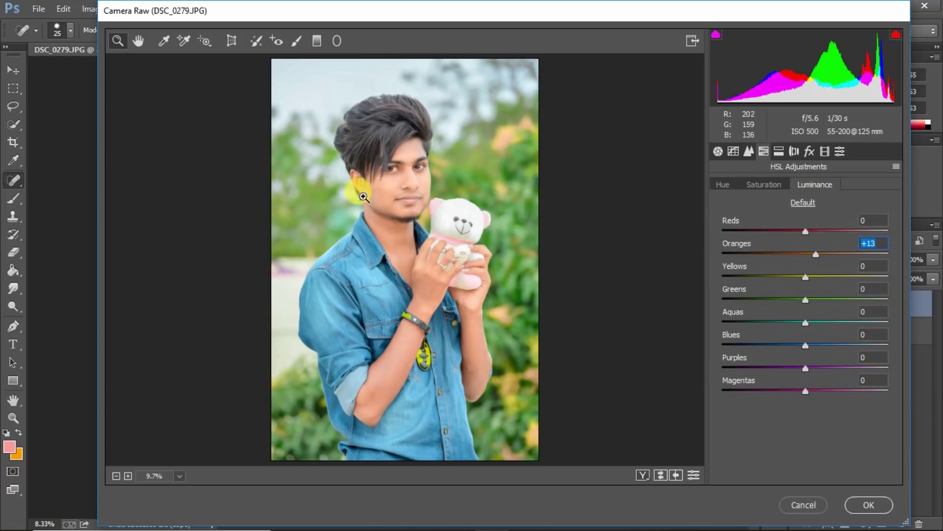
pyautogui.moveTo(815, 253)
pyautogui.mouseDown()
pyautogui.moveTo(802, 254)
pyautogui.moveTo(829, 260)
pyautogui.mouseUp()
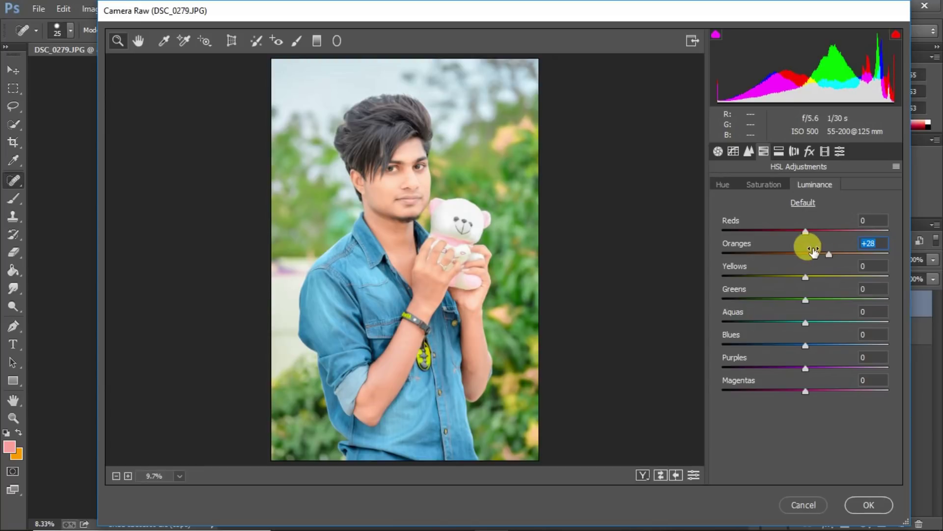
pyautogui.moveTo(811, 232); pyautogui.dragTo(810, 234)
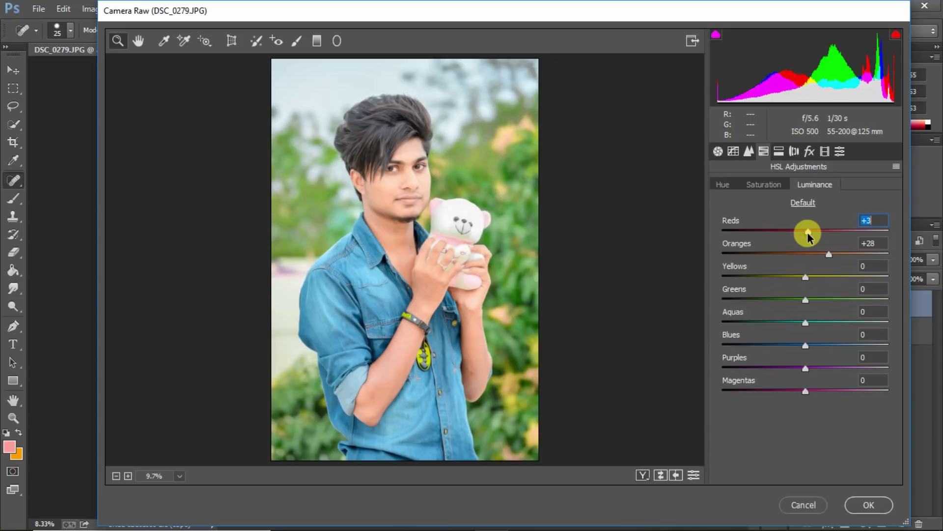
# Raise saturation of Purples to +28 and Magentas to +87.
pyautogui.click(764, 190)
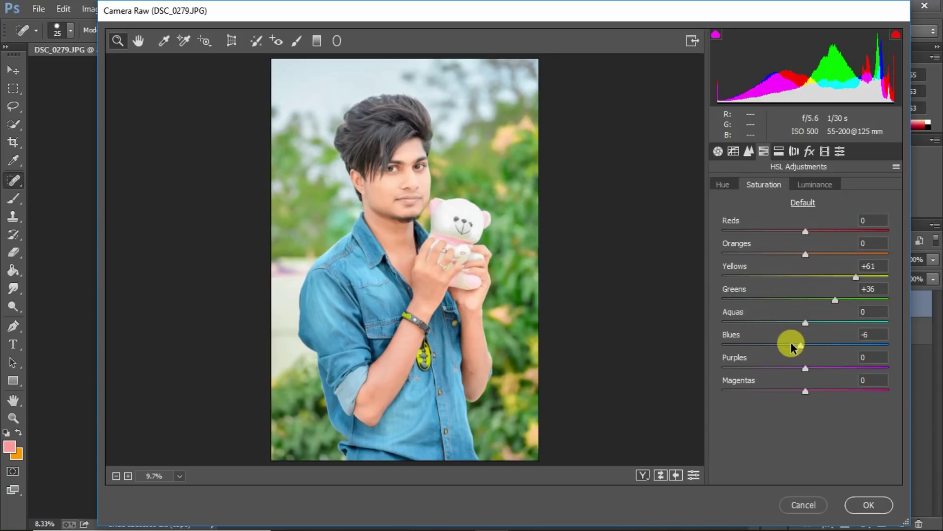
pyautogui.moveTo(806, 344); pyautogui.dragTo(920, 383)
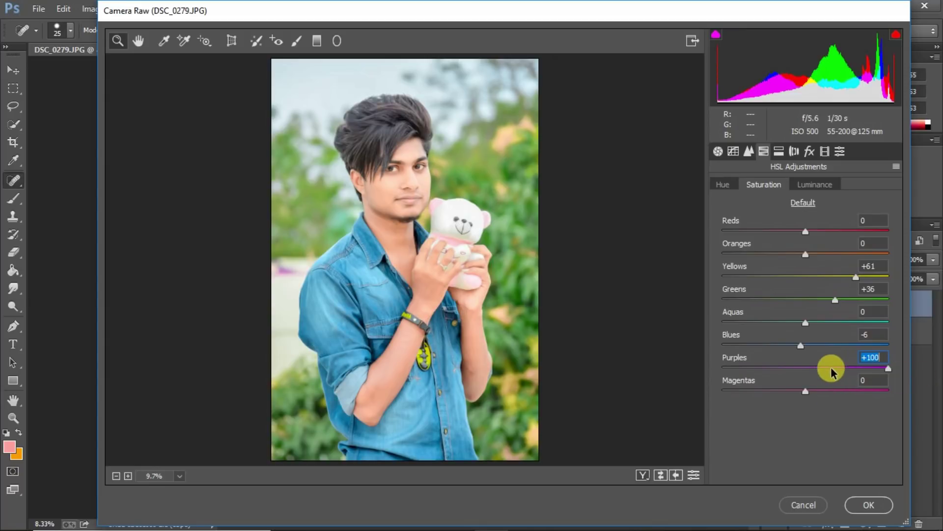
pyautogui.moveTo(805, 391); pyautogui.dragTo(878, 391)
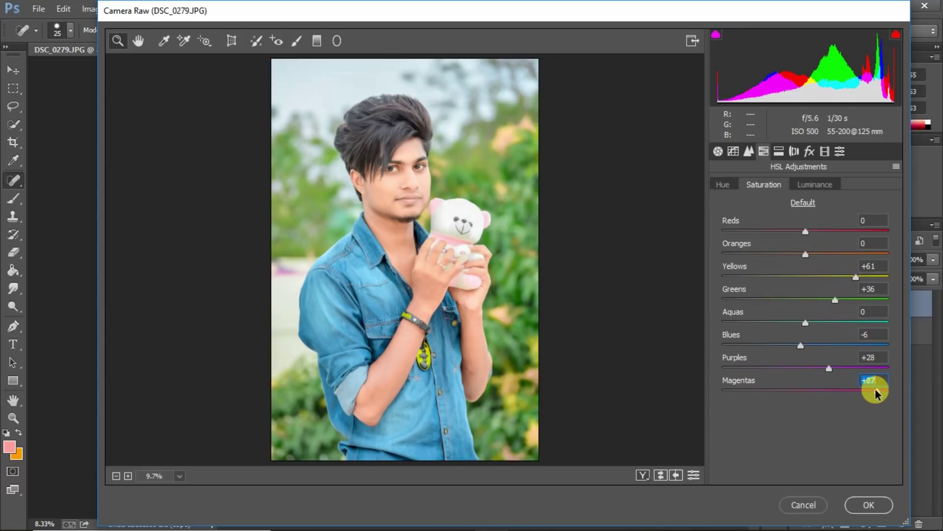
# Split-tone with highlights hue 60, saturation 6 and shadows hue 266, saturation 4.
pyautogui.click(783, 155)
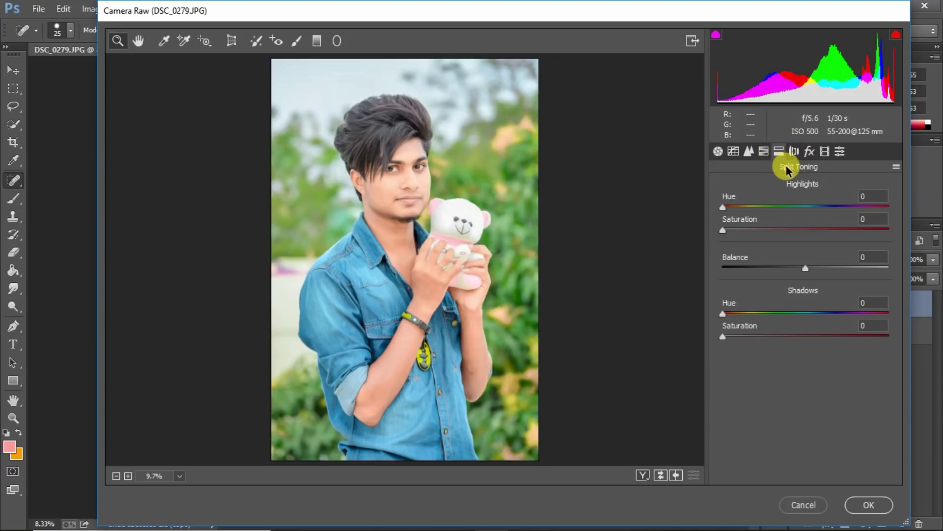
pyautogui.click(750, 207)
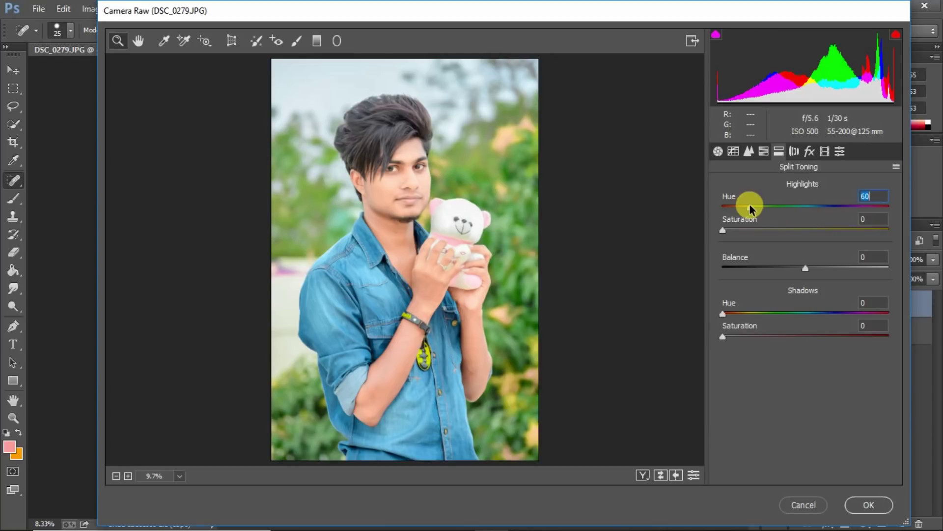
pyautogui.moveTo(724, 229)
pyautogui.mouseDown()
pyautogui.moveTo(764, 229)
pyautogui.moveTo(741, 235)
pyautogui.mouseUp()
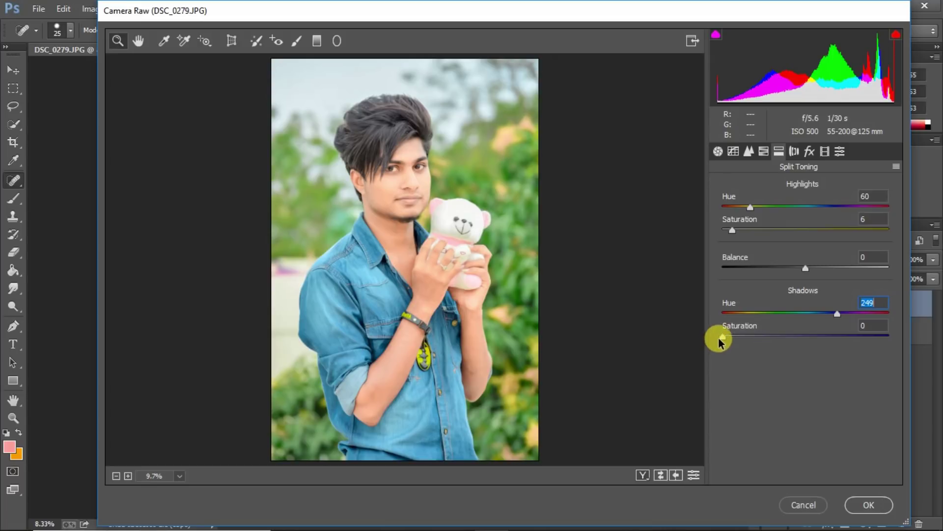
pyautogui.moveTo(722, 338); pyautogui.dragTo(730, 338)
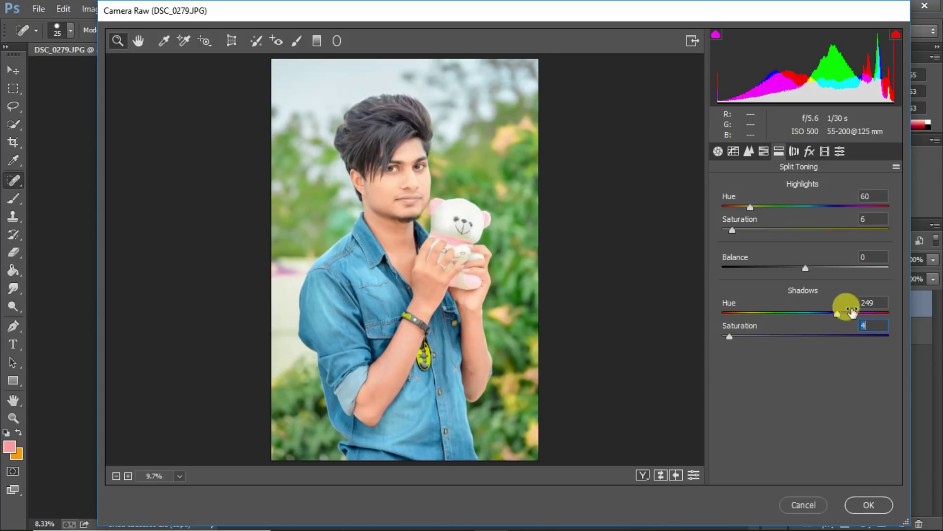
pyautogui.moveTo(838, 314); pyautogui.dragTo(847, 318)
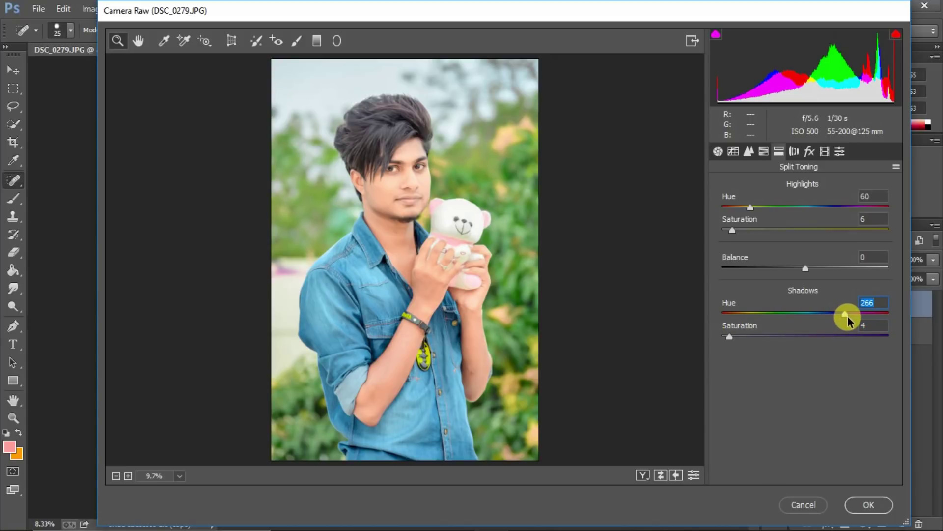
# In the Effects tab, try full-strength grain and reset it to zero.
pyautogui.click(806, 154)
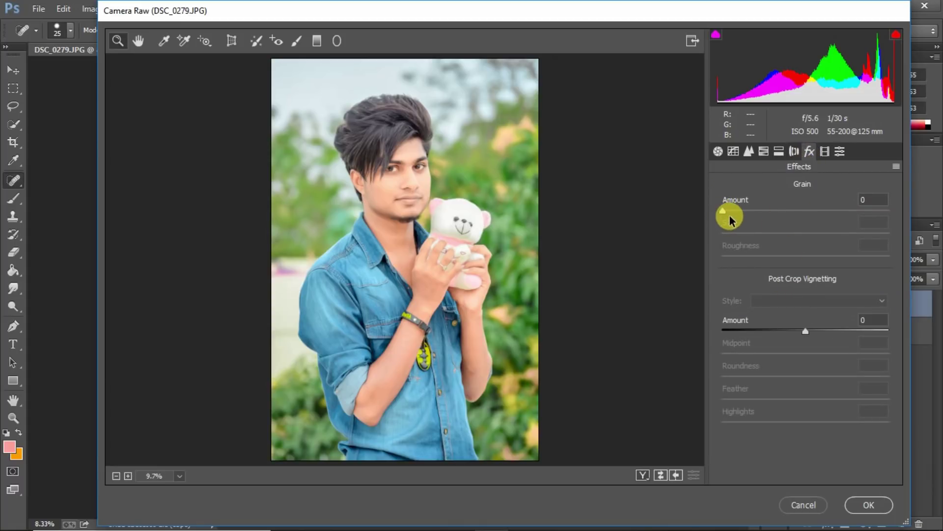
pyautogui.moveTo(720, 218)
pyautogui.mouseDown()
pyautogui.moveTo(800, 211)
pyautogui.moveTo(889, 222)
pyautogui.mouseUp()
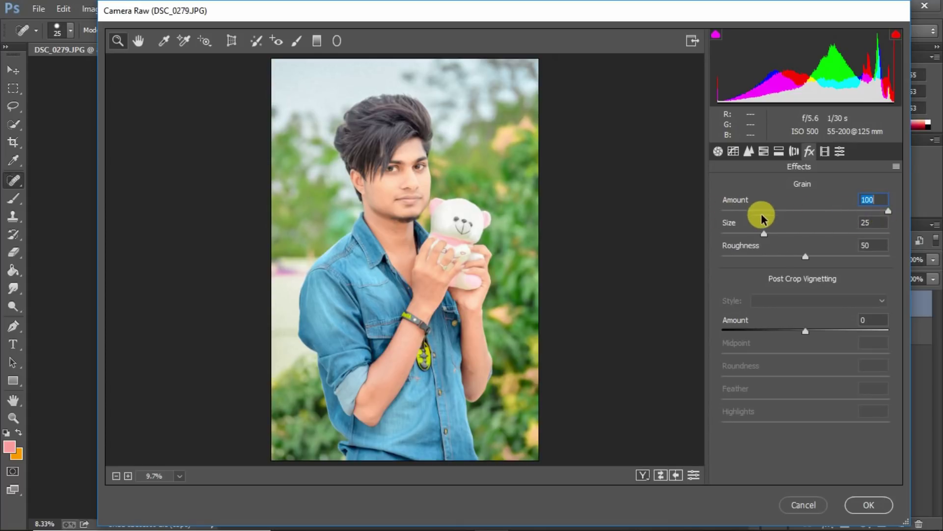
pyautogui.doubleClick(747, 211)
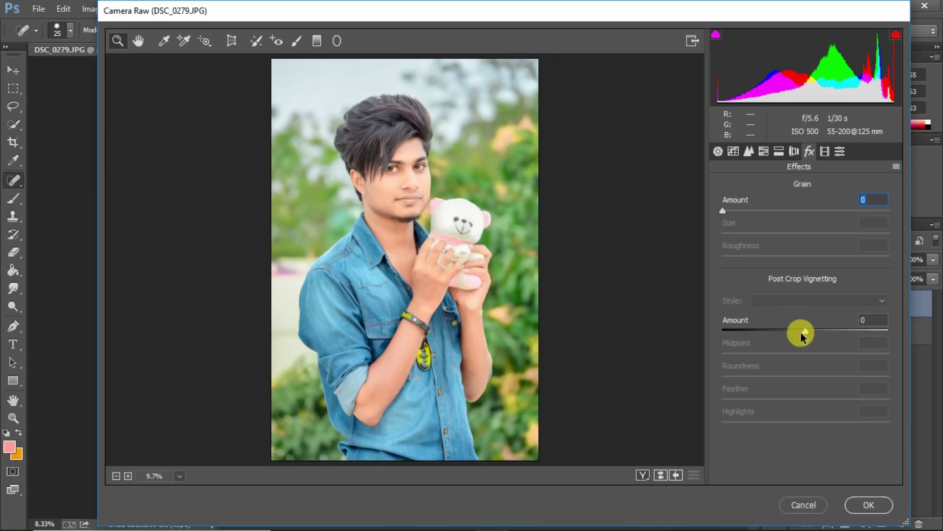
# Add a Color Priority post-crop vignette with amount -58 and feather 93.
pyautogui.moveTo(801, 332); pyautogui.dragTo(805, 332)
pyautogui.click(800, 300)
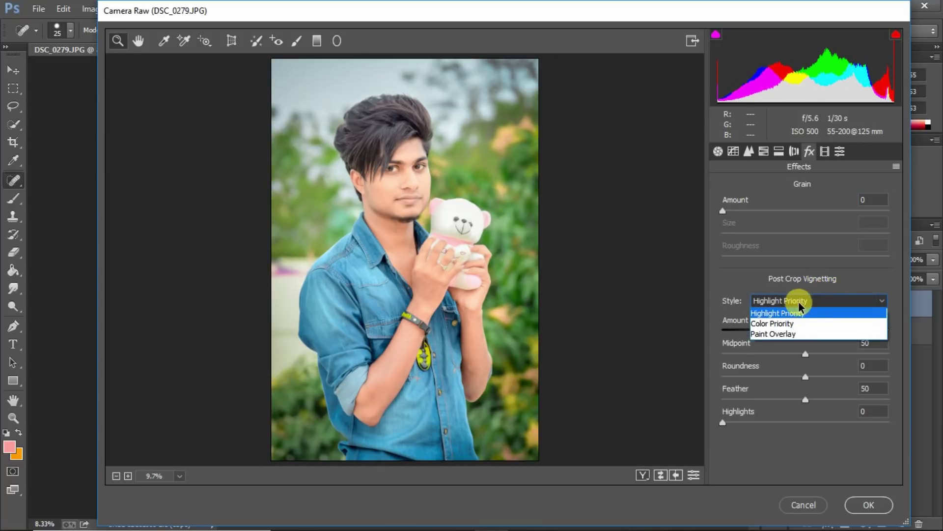
pyautogui.click(795, 325)
pyautogui.click(789, 300)
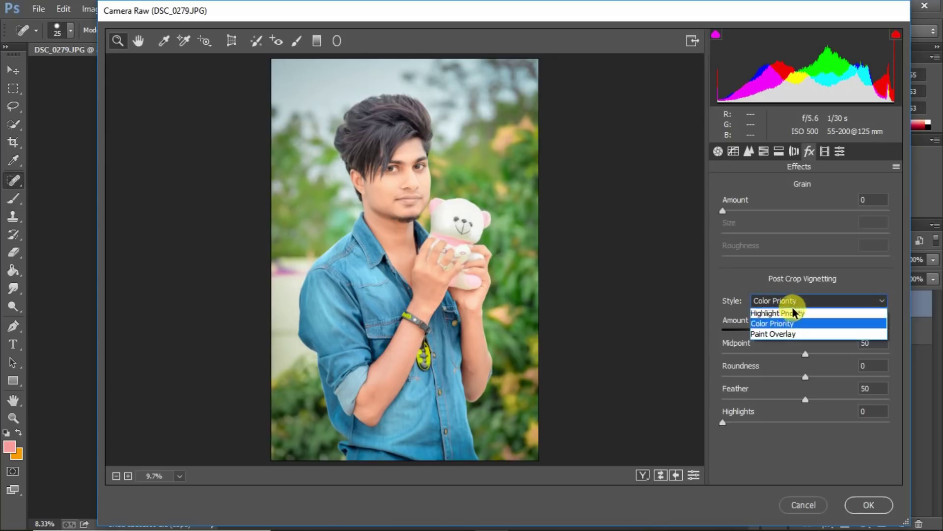
pyautogui.click(788, 333)
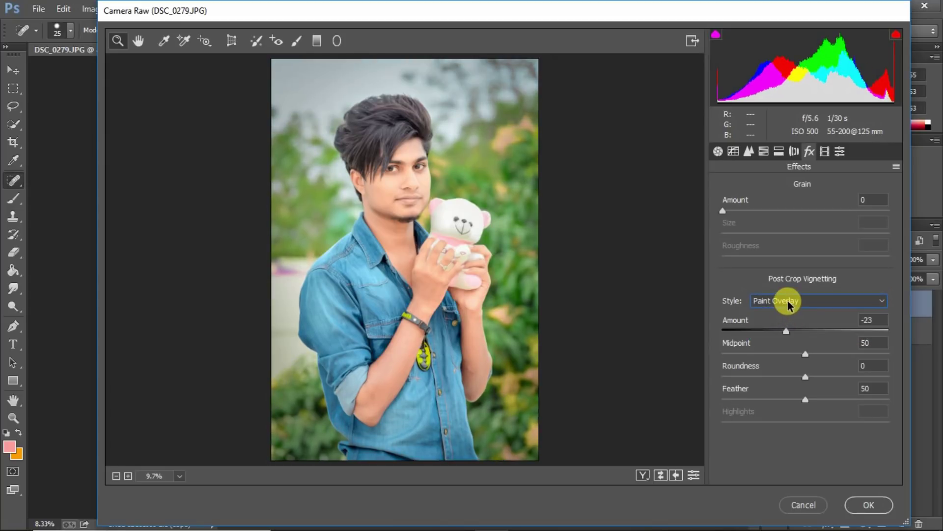
pyautogui.click(788, 303)
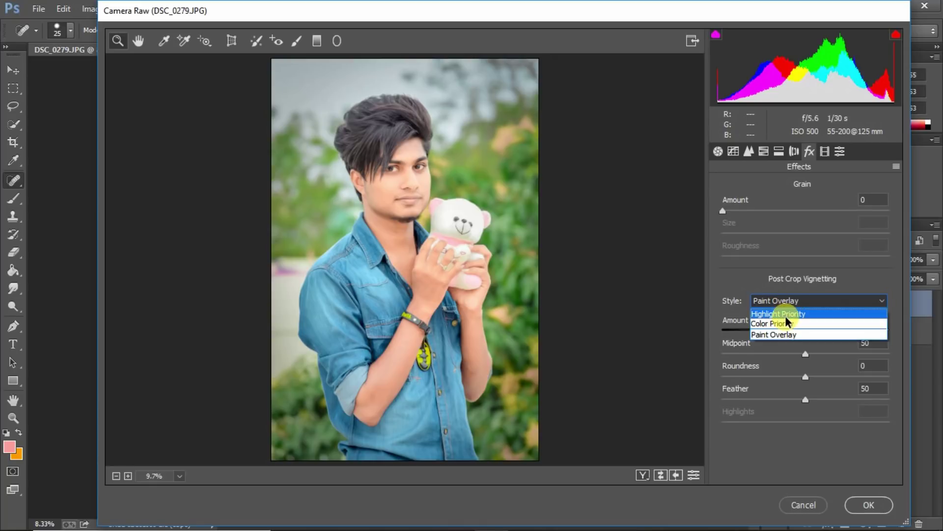
pyautogui.click(787, 312)
pyautogui.click(793, 297)
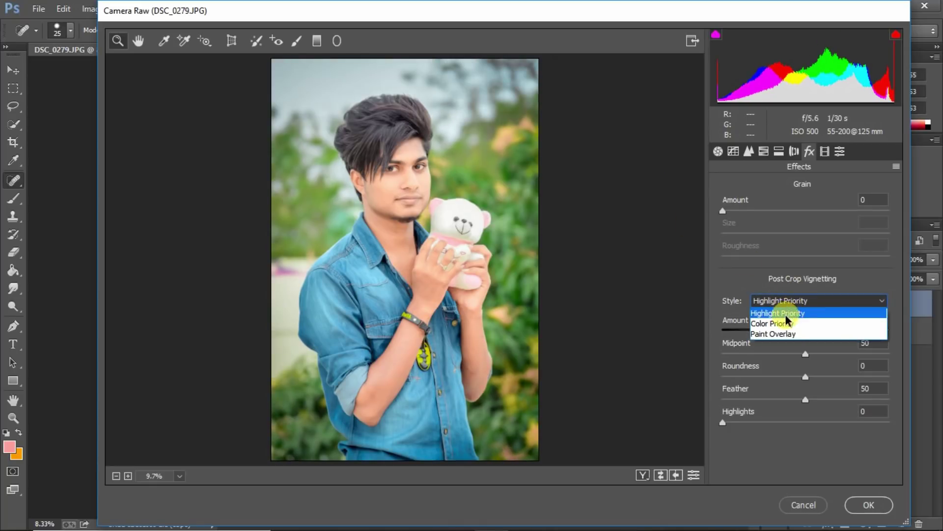
pyautogui.click(786, 322)
pyautogui.moveTo(785, 331); pyautogui.dragTo(760, 333)
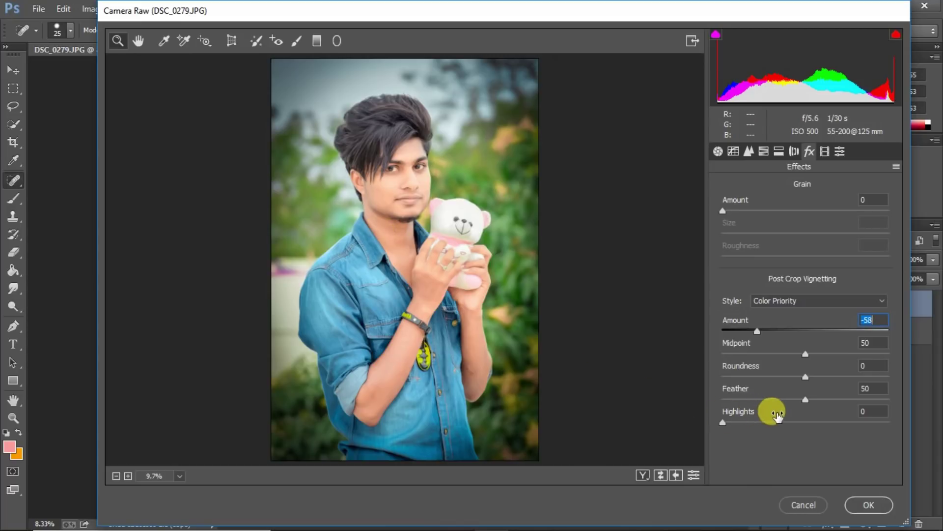
pyautogui.moveTo(801, 405); pyautogui.dragTo(877, 414)
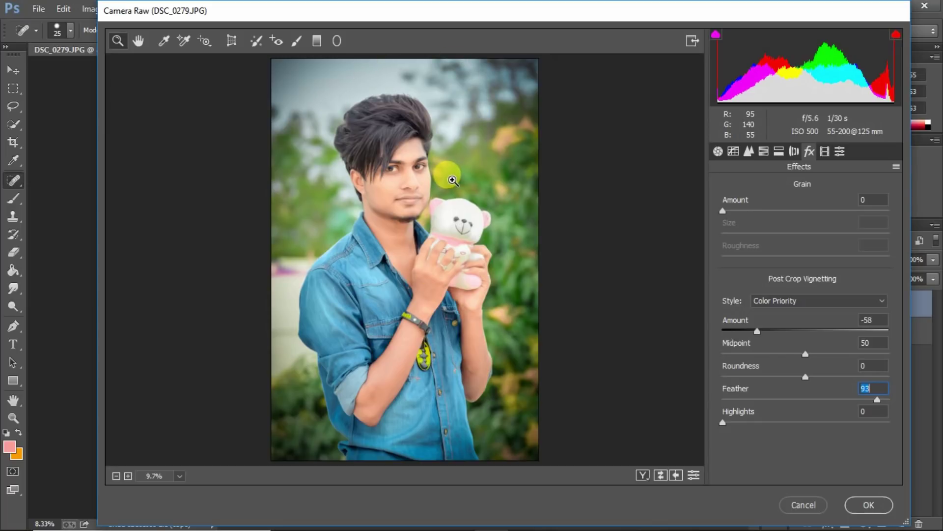
# Commit the Camera Raw grade and merge the graded copy into Layer 0.
pyautogui.click(865, 505)
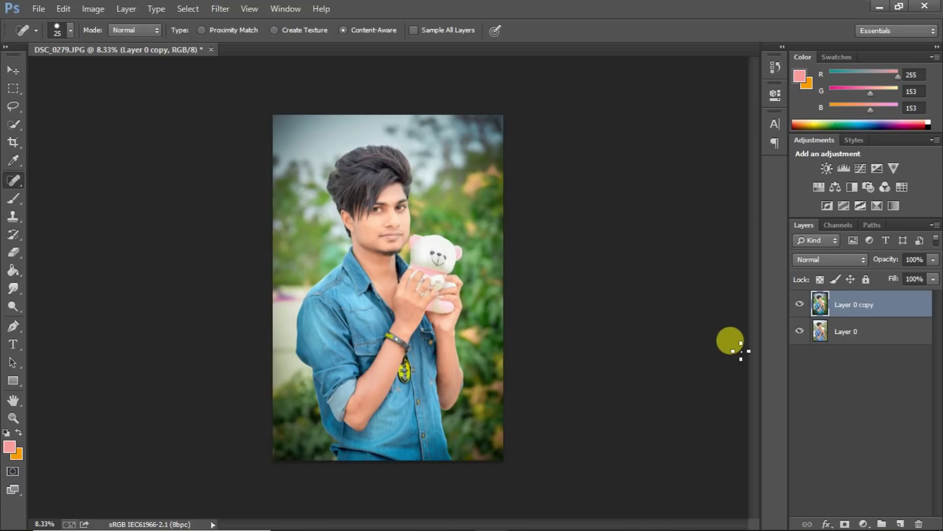
pyautogui.rightClick(842, 333)
pyautogui.click(754, 427)
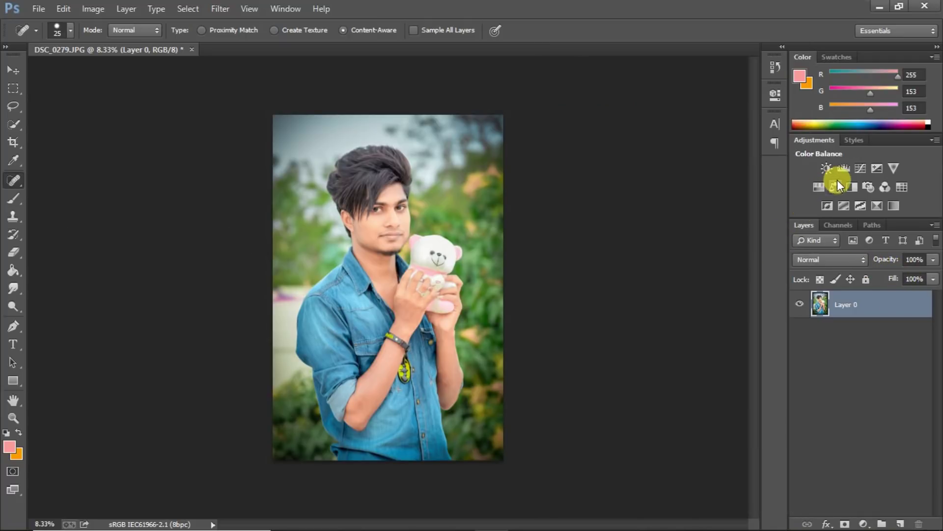
# Add a Curves layer lifting the midtones and merge it into Layer 0.
pyautogui.click(862, 168)
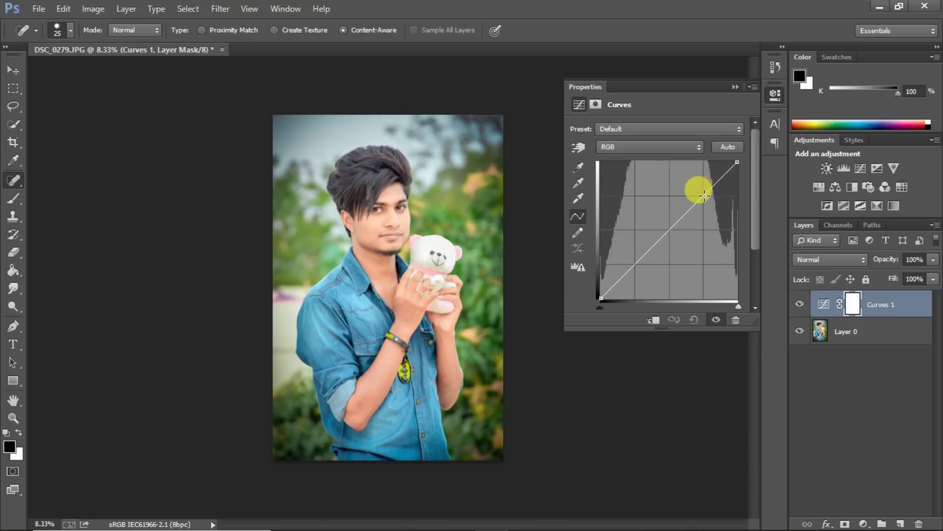
pyautogui.moveTo(704, 195); pyautogui.dragTo(702, 195)
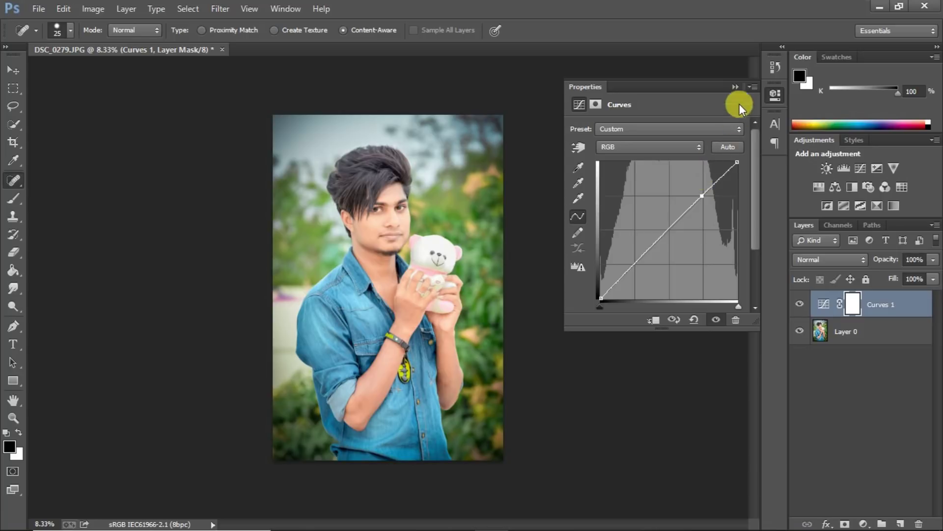
pyautogui.click(734, 87)
pyautogui.rightClick(863, 325)
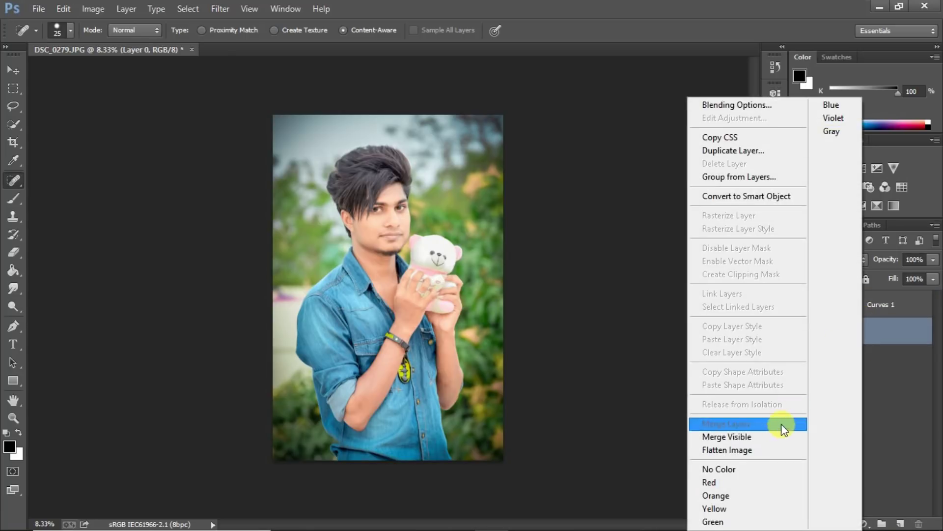
pyautogui.click(774, 436)
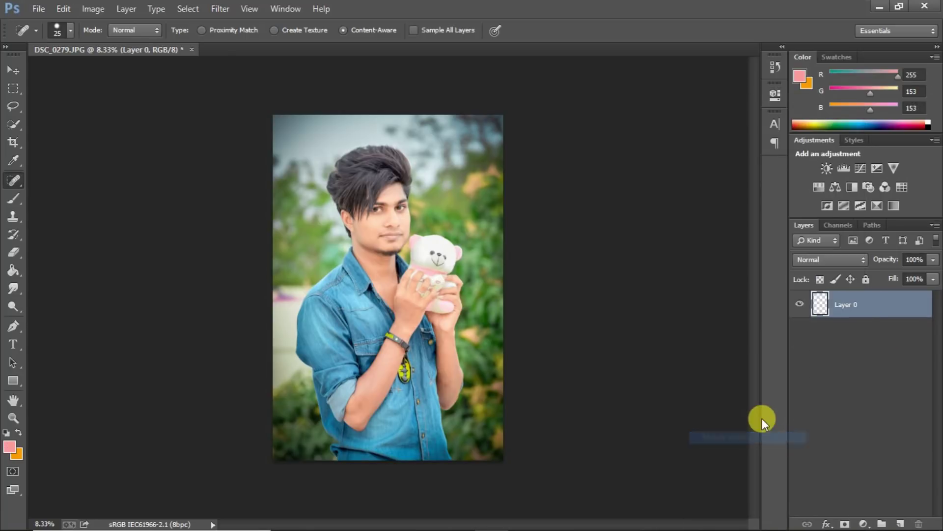
# Add a Levels layer with the black point moved inward, then merge it.
pyautogui.click(842, 168)
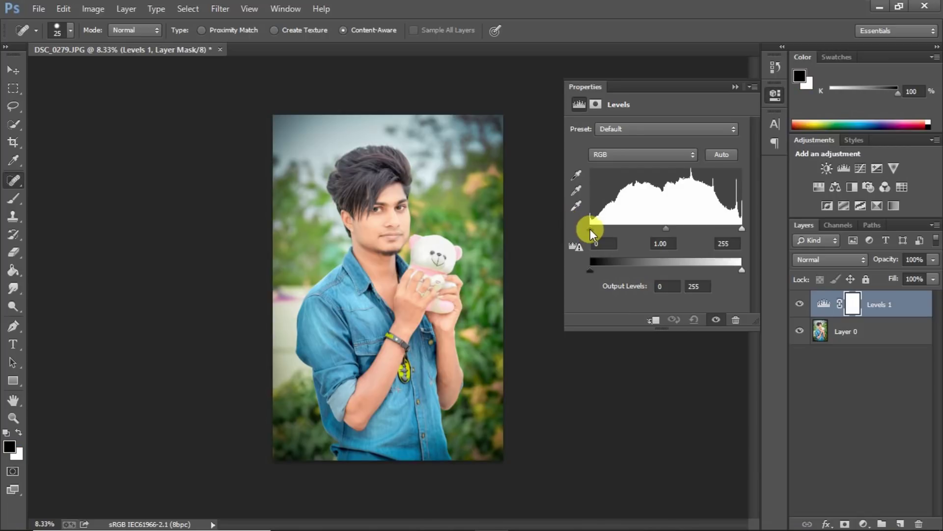
pyautogui.moveTo(591, 229); pyautogui.dragTo(601, 235)
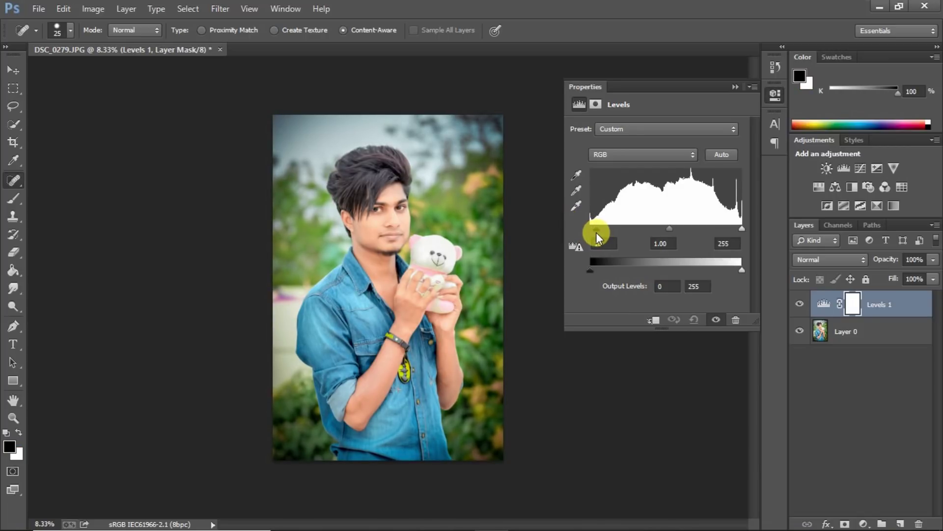
pyautogui.click(734, 86)
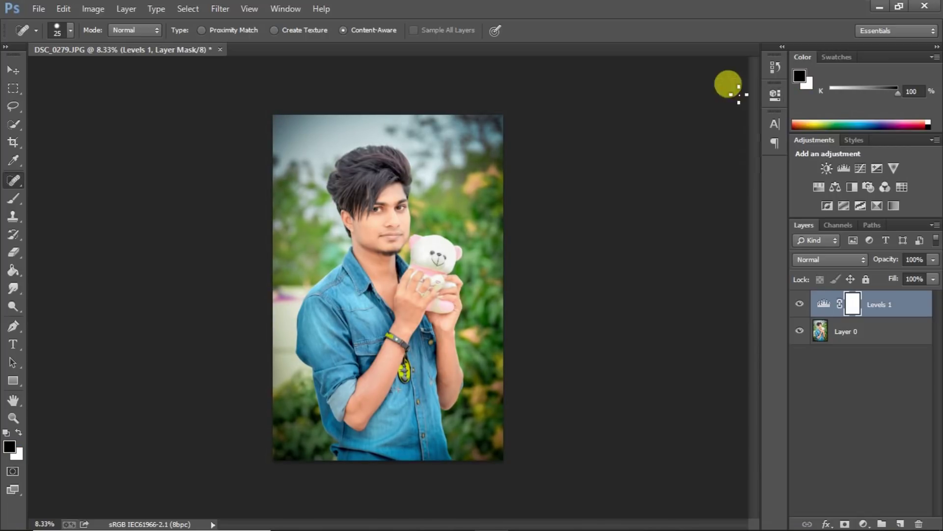
pyautogui.rightClick(856, 335)
pyautogui.click(776, 436)
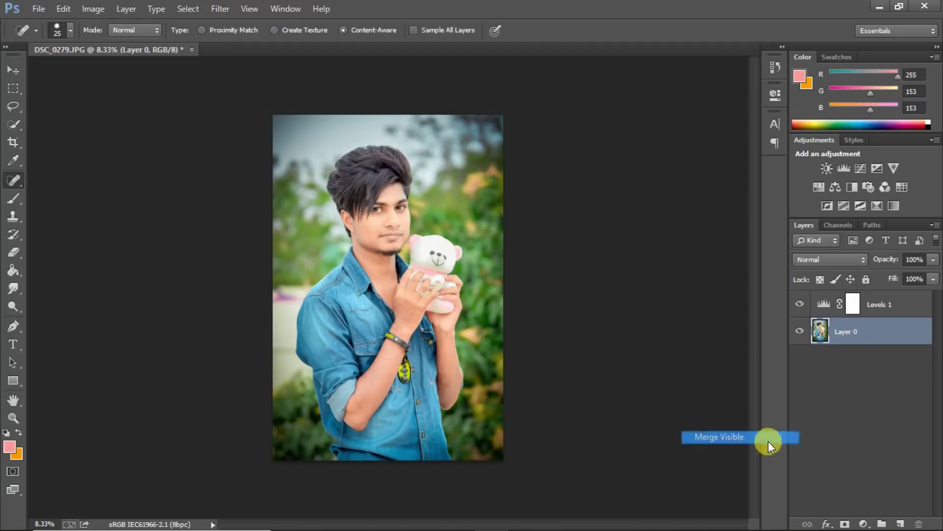
# Apply a Selective Color correction with Reds Black at -15, comparing with the preview off and on.
pyautogui.click(91, 9)
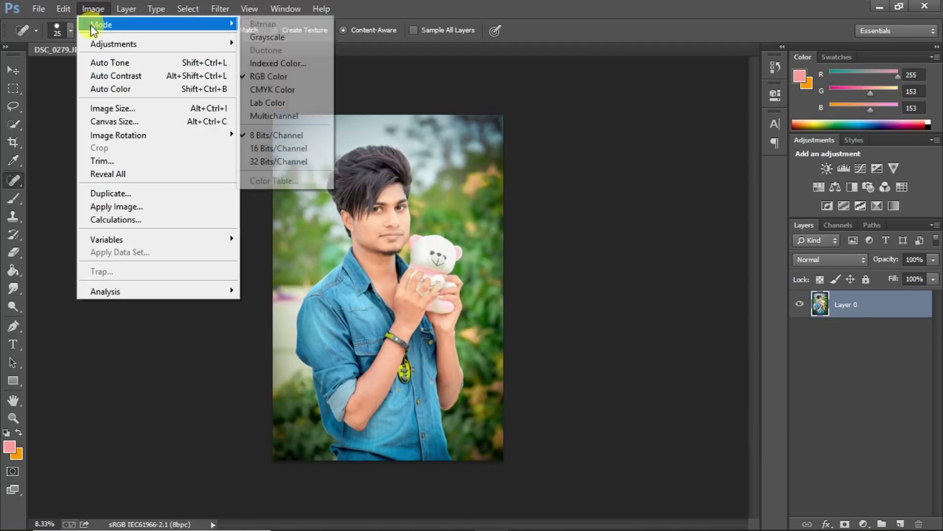
pyautogui.moveTo(114, 43)
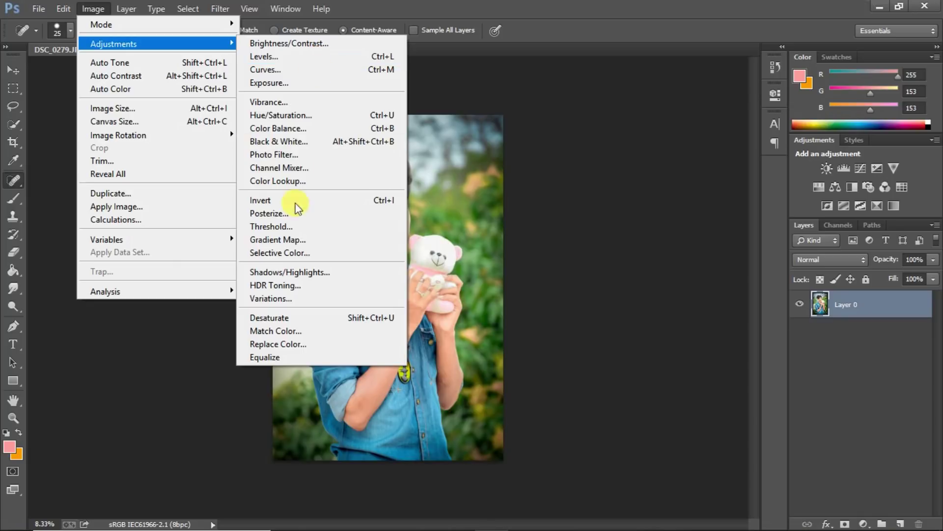
pyautogui.click(298, 257)
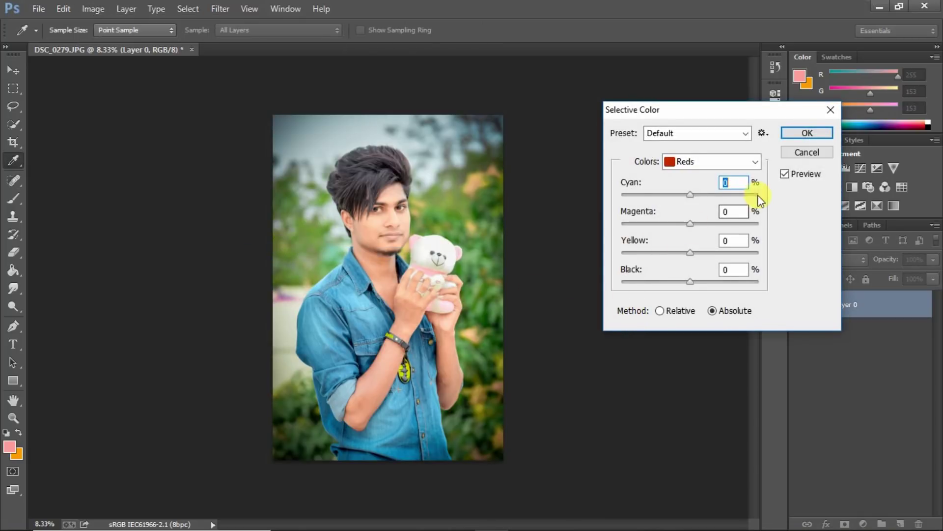
pyautogui.moveTo(667, 282); pyautogui.dragTo(682, 292)
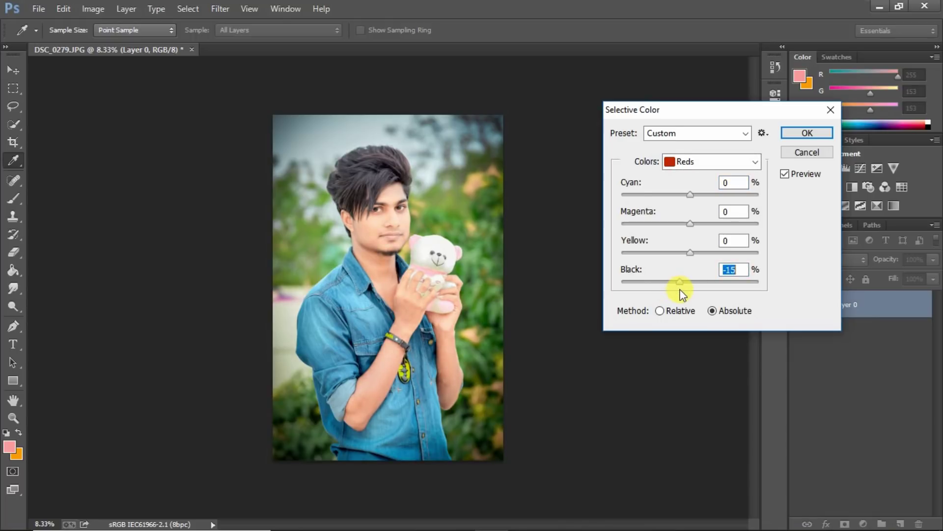
pyautogui.click(786, 177)
pyautogui.click(786, 175)
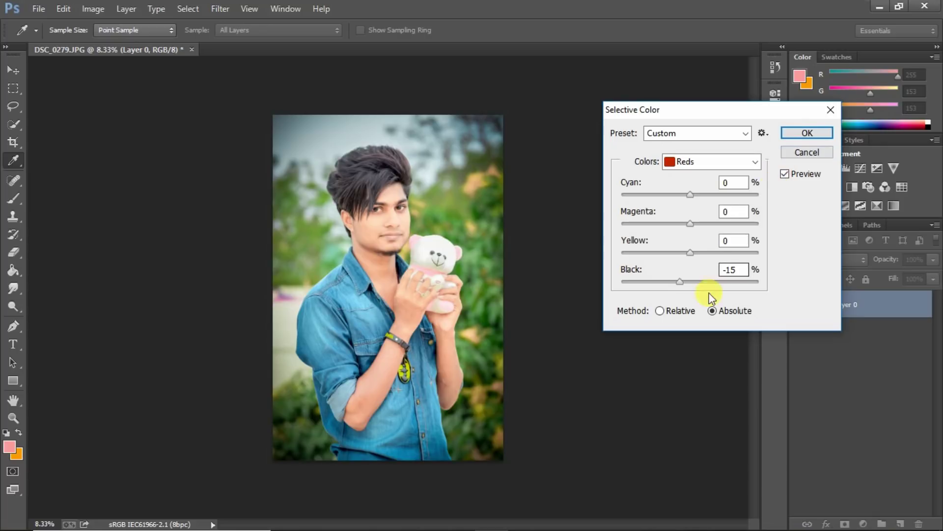
pyautogui.click(791, 133)
pyautogui.press('j')
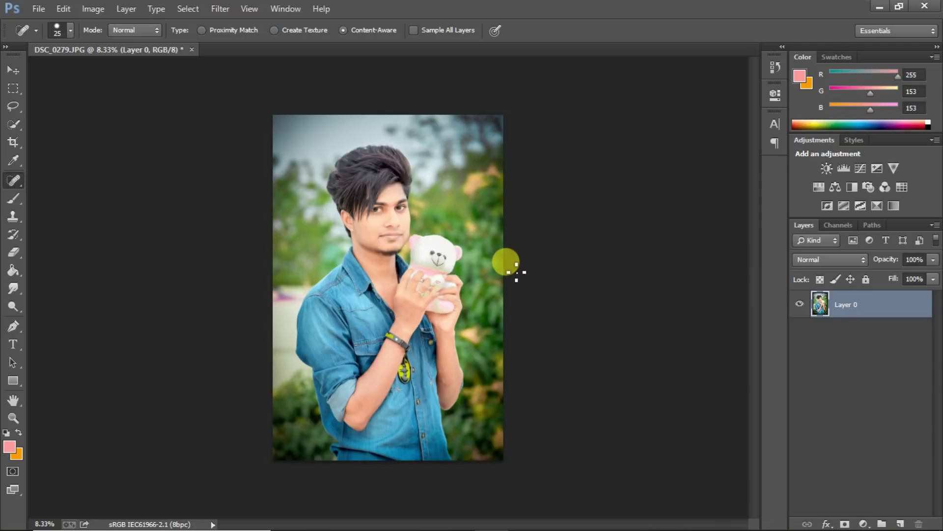
# Duplicate Layer 0 and apply a Camera Raw calibration: green primary hue +34, blue hue -6, red saturation reset.
pyautogui.hotkey('ctrl', 'j')
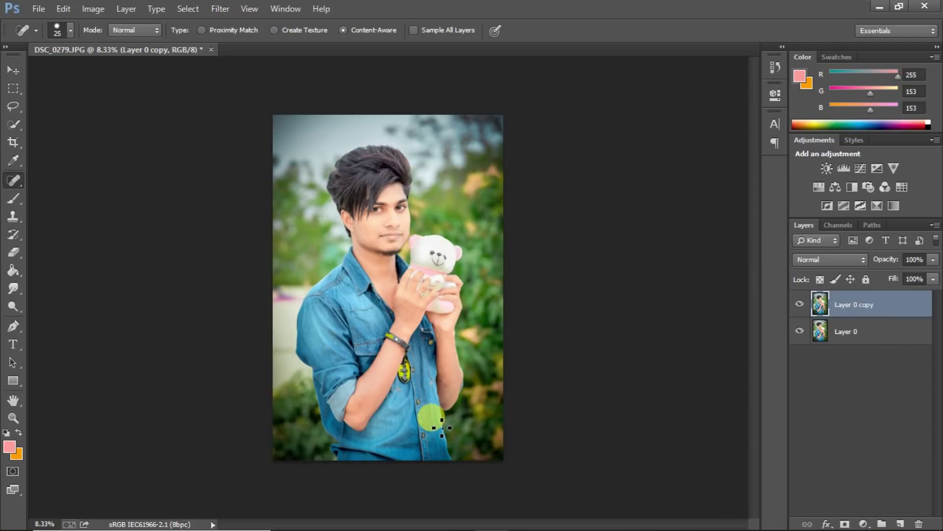
pyautogui.hotkey('ctrl', 'shift', 'a')
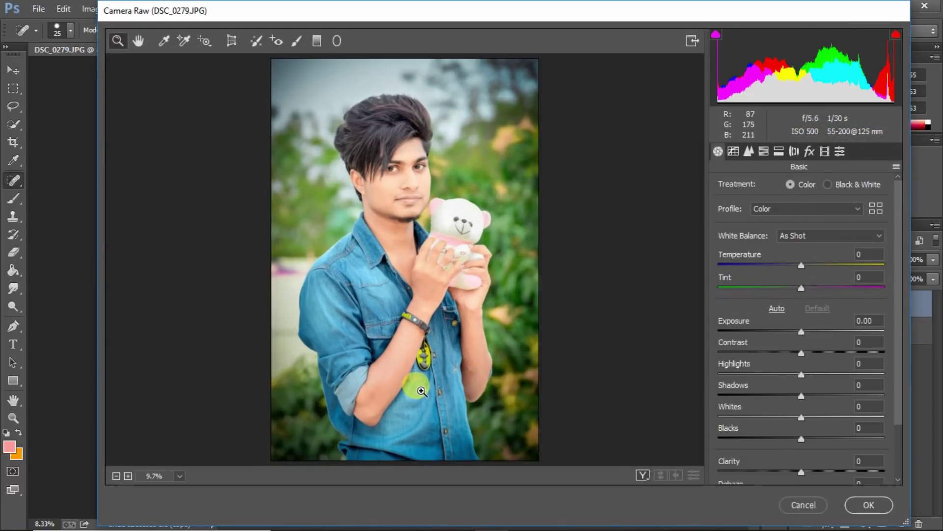
pyautogui.click(821, 152)
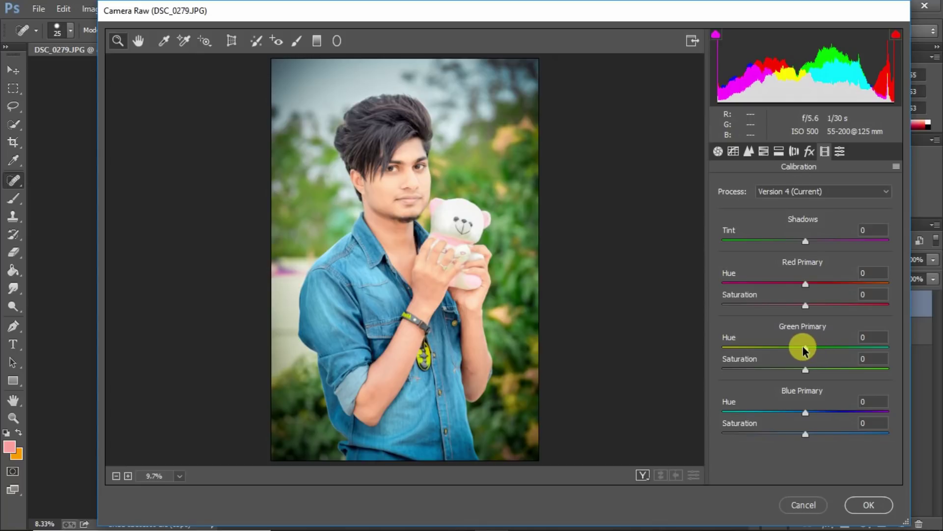
pyautogui.moveTo(805, 349)
pyautogui.mouseDown()
pyautogui.moveTo(852, 355)
pyautogui.moveTo(835, 352)
pyautogui.moveTo(809, 374)
pyautogui.mouseUp()
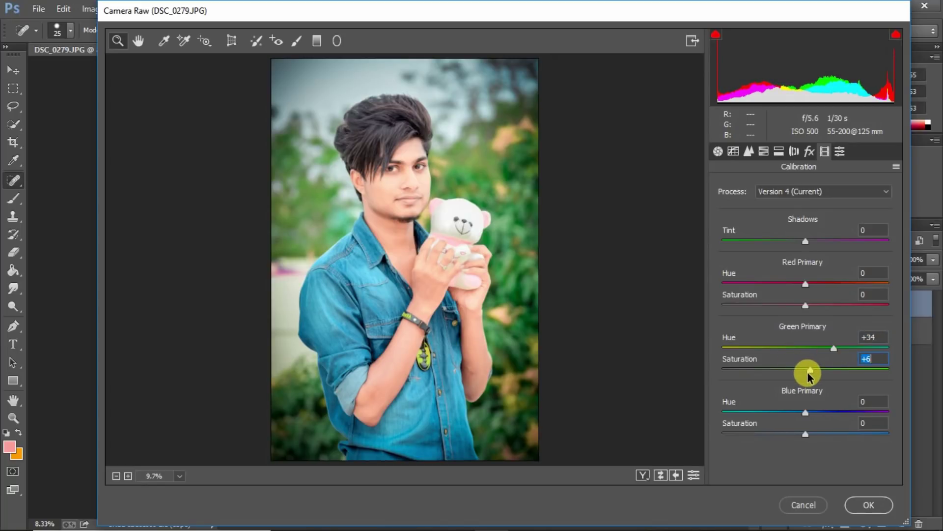
pyautogui.moveTo(806, 412)
pyautogui.mouseDown()
pyautogui.moveTo(787, 415)
pyautogui.moveTo(798, 419)
pyautogui.mouseUp()
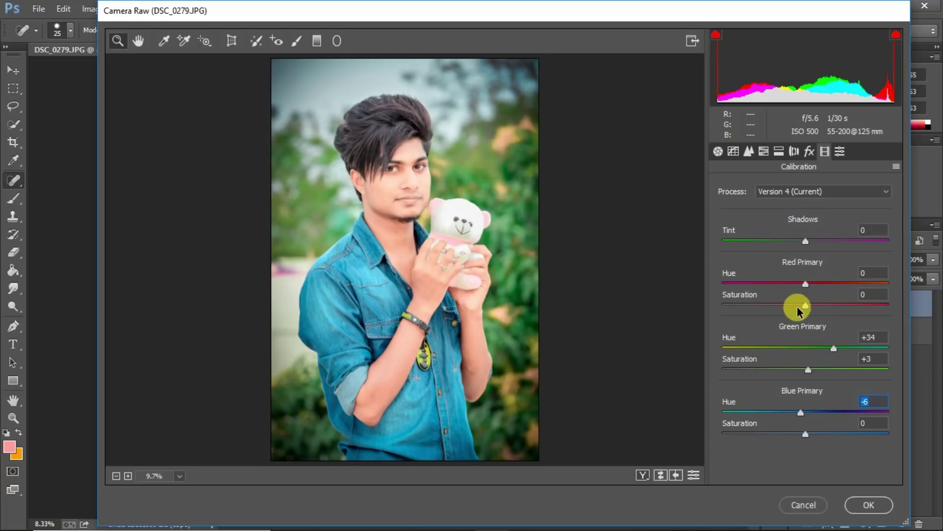
pyautogui.moveTo(804, 304); pyautogui.dragTo(800, 307)
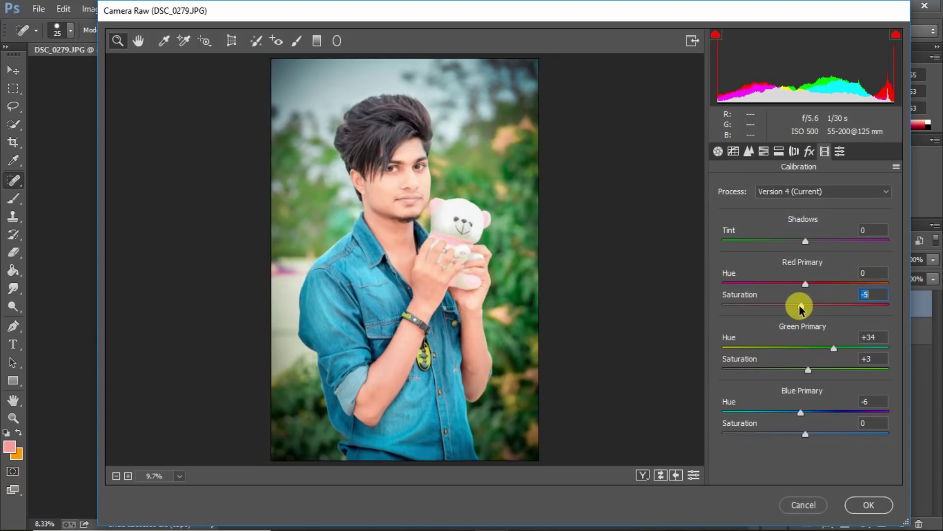
pyautogui.doubleClick(801, 306)
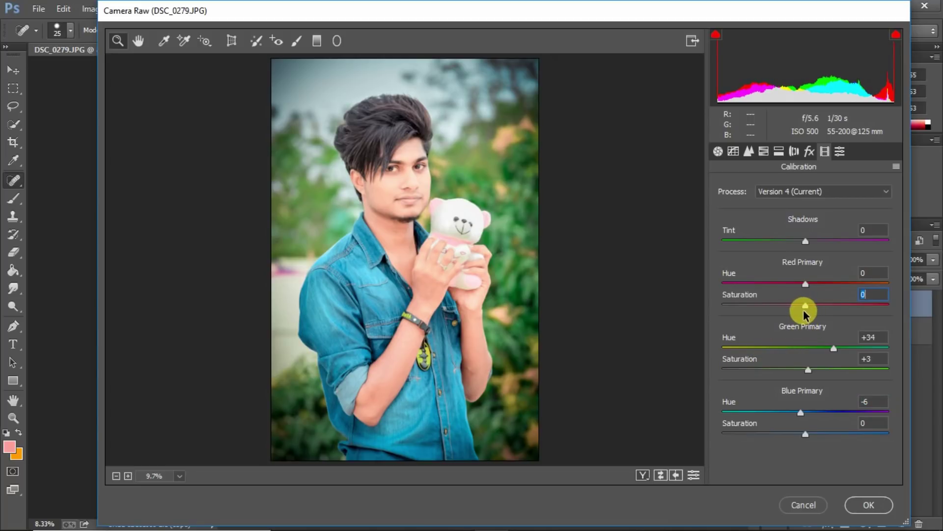
pyautogui.click(853, 506)
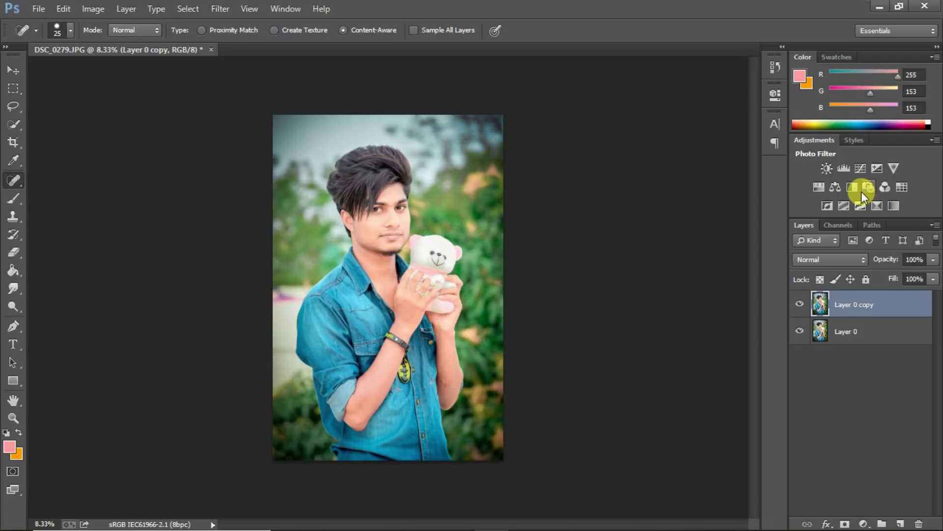
# Add a Color Balance adjustment layer and push the shadows toward blue (+9).
pyautogui.click(835, 186)
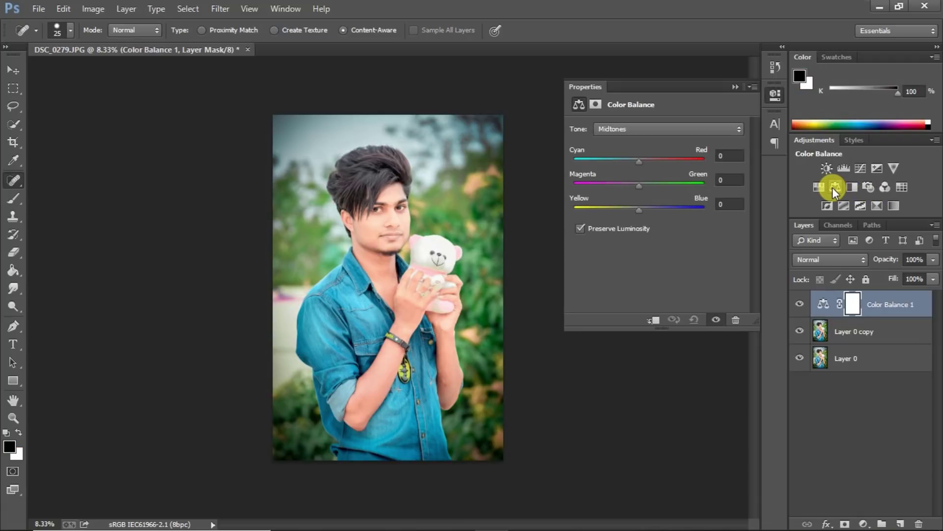
pyautogui.click(665, 133)
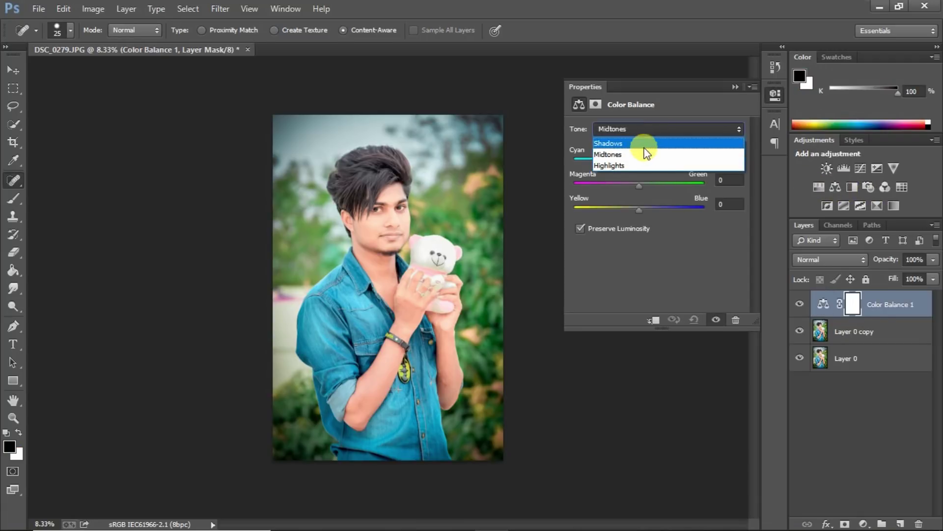
pyautogui.click(648, 142)
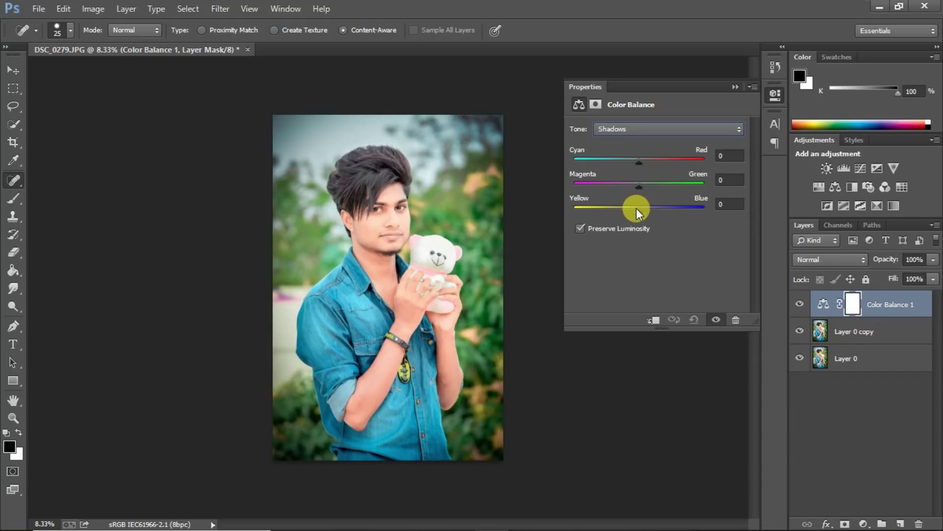
pyautogui.moveTo(635, 209); pyautogui.dragTo(644, 207)
# Shift the Color Balance highlights slightly toward yellow, then hide the layer to compare.
pyautogui.click(614, 129)
pyautogui.click(615, 158)
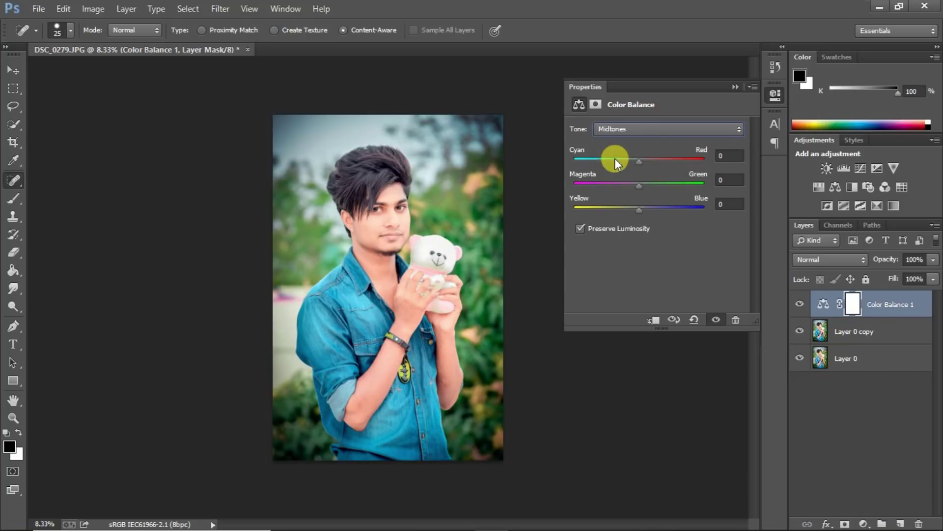
pyautogui.click(626, 129)
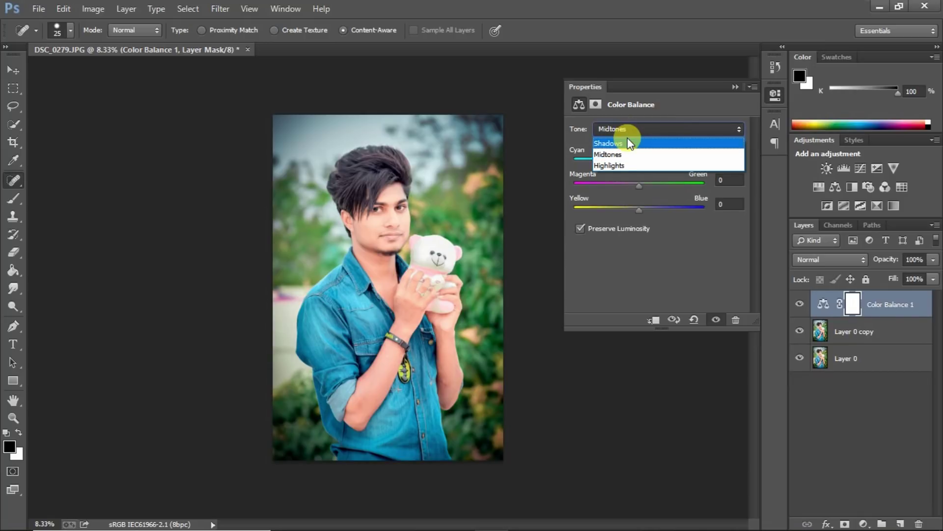
pyautogui.click(627, 165)
pyautogui.moveTo(640, 208); pyautogui.dragTo(638, 207)
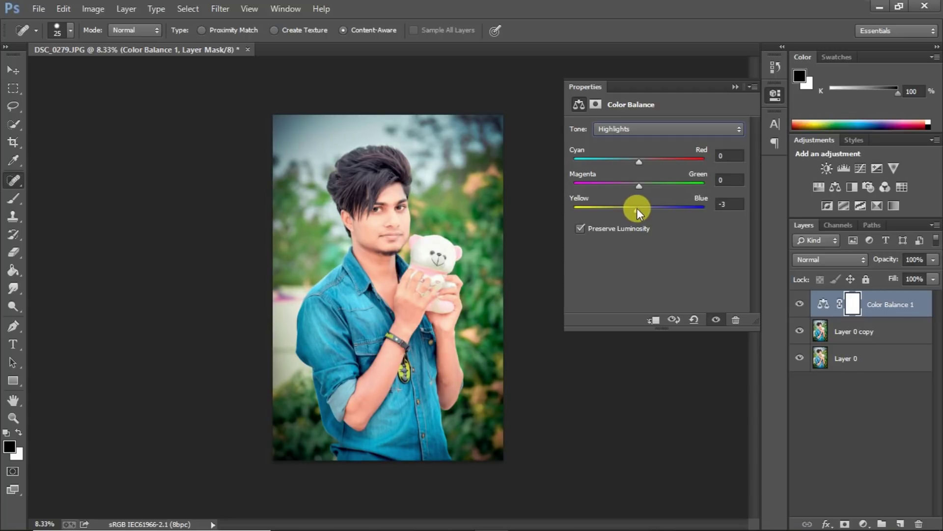
pyautogui.click(737, 95)
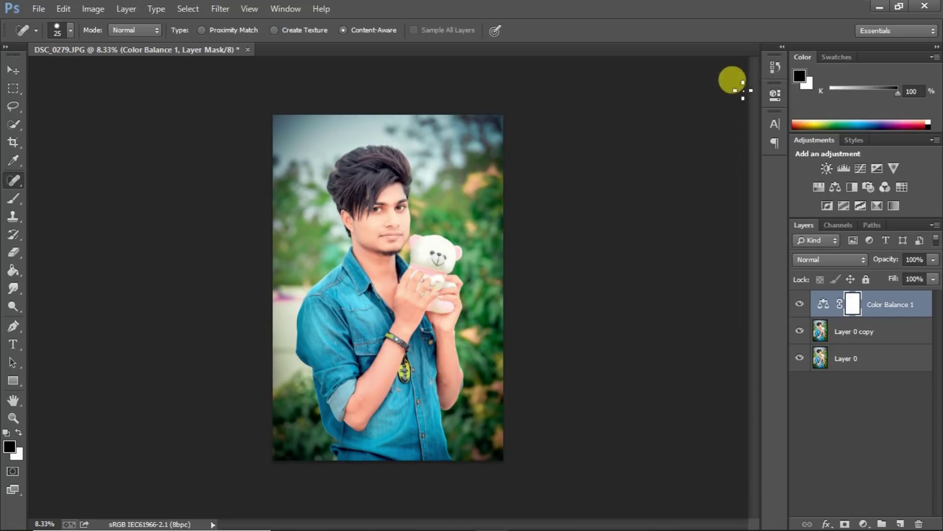
pyautogui.click(801, 303)
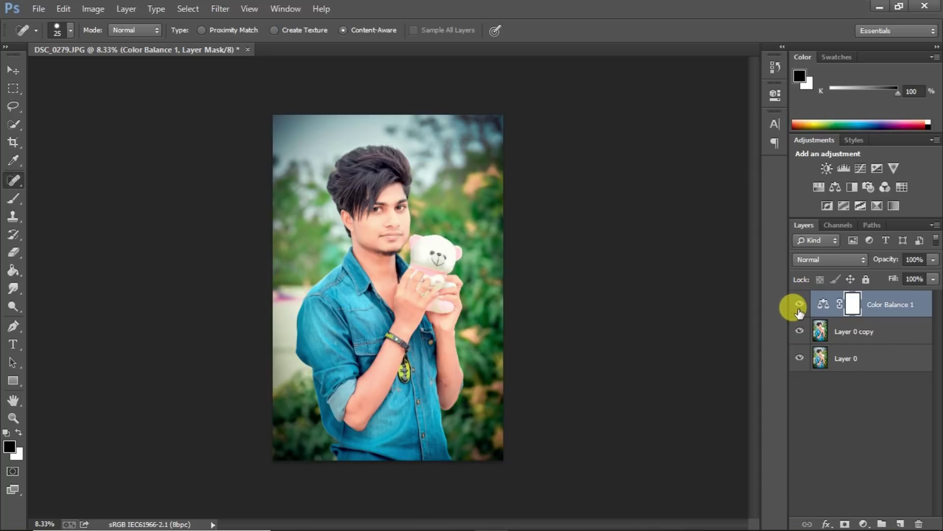
# Re-show the Color Balance layer, merge all visible layers, and duplicate the merged layer.
pyautogui.click(800, 305)
pyautogui.rightClick(835, 361)
pyautogui.click(774, 437)
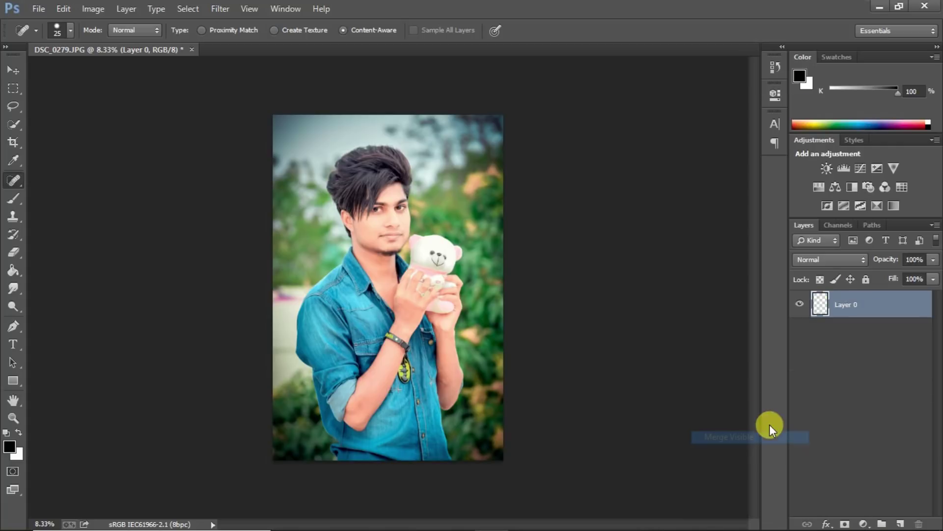
pyautogui.hotkey('ctrl', 'j')
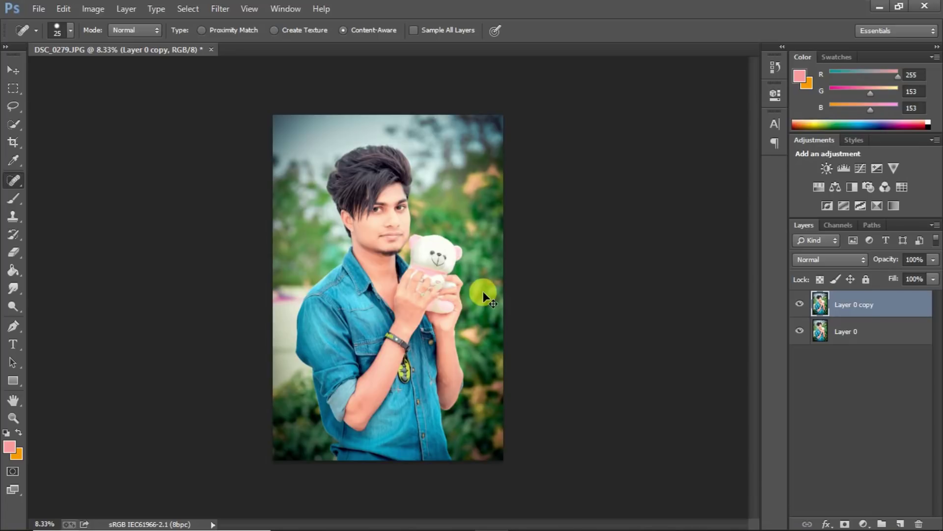
# In Camera Raw, set shadows +15, blacks -13, luminance noise reduction 25 and slight sharpening.
pyautogui.hotkey('ctrl', 'shift', 'a')
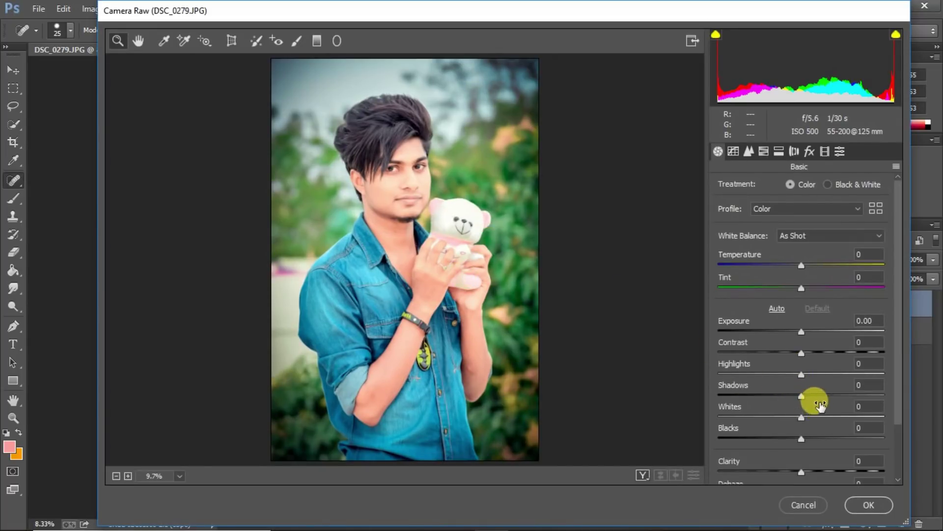
pyautogui.click(813, 395)
pyautogui.click(791, 432)
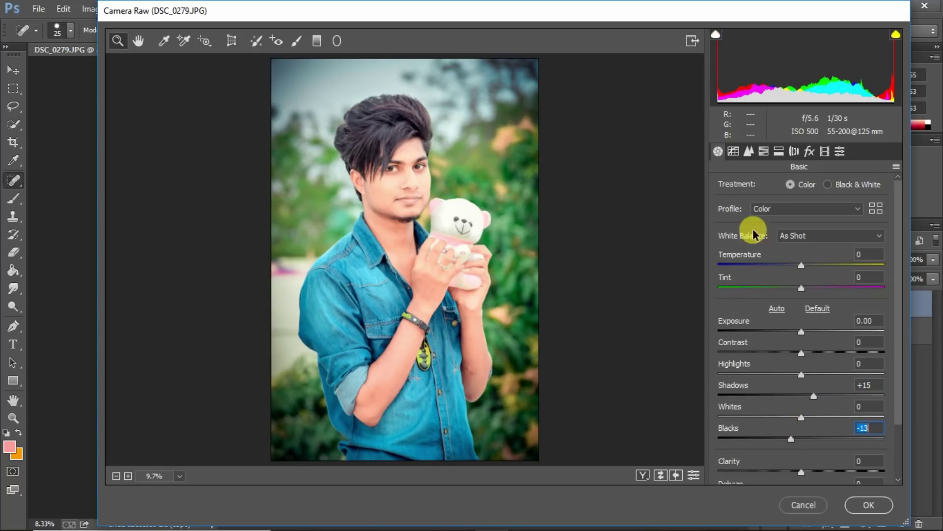
pyautogui.click(749, 151)
pyautogui.click(760, 322)
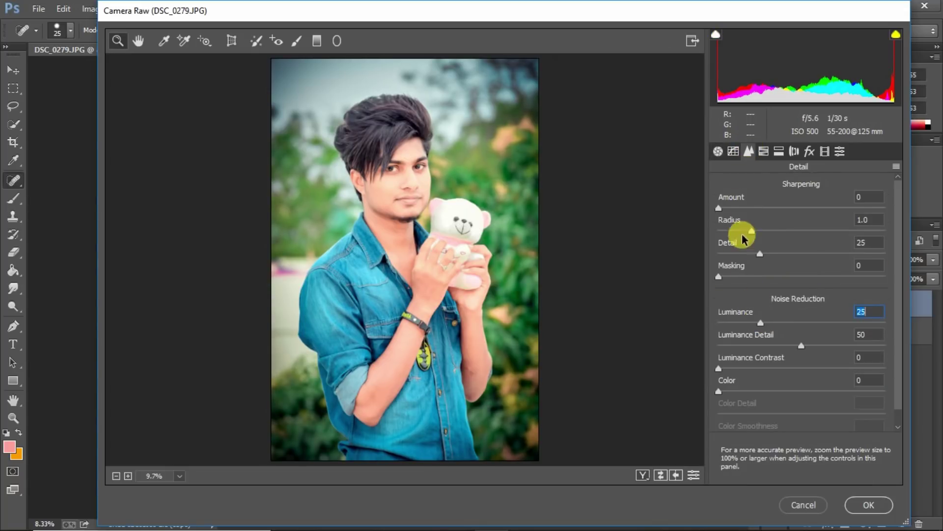
pyautogui.click(729, 208)
# Boost green saturation, shift the green hue slightly, add a vignette, and apply the Camera Raw pass.
pyautogui.click(764, 151)
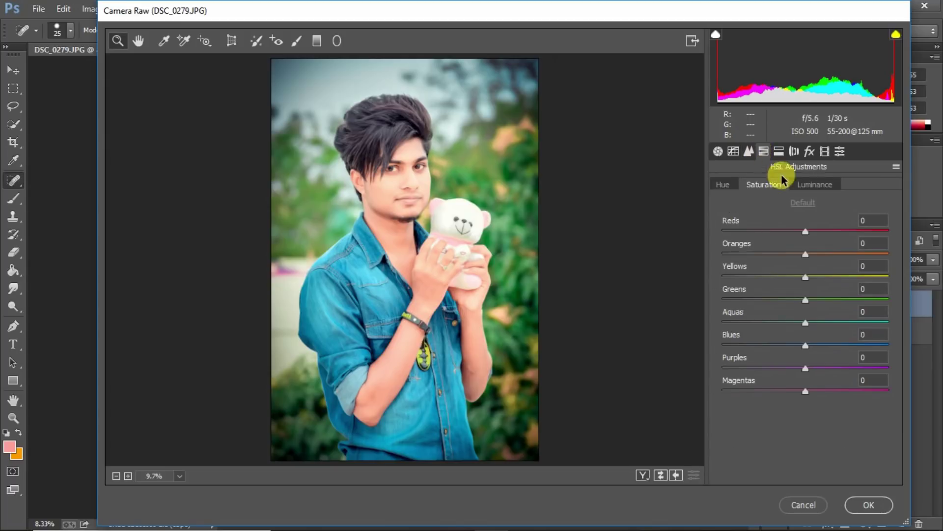
pyautogui.click(806, 185)
pyautogui.click(808, 254)
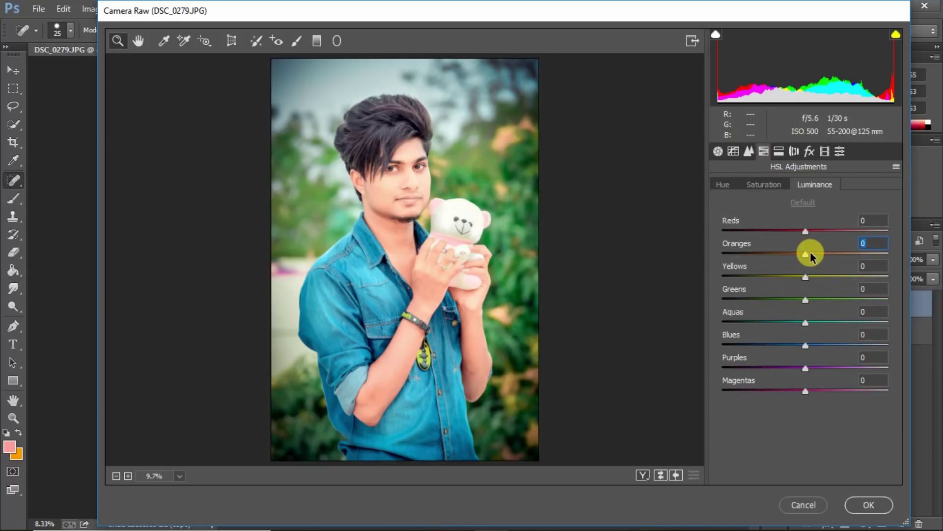
pyautogui.click(763, 185)
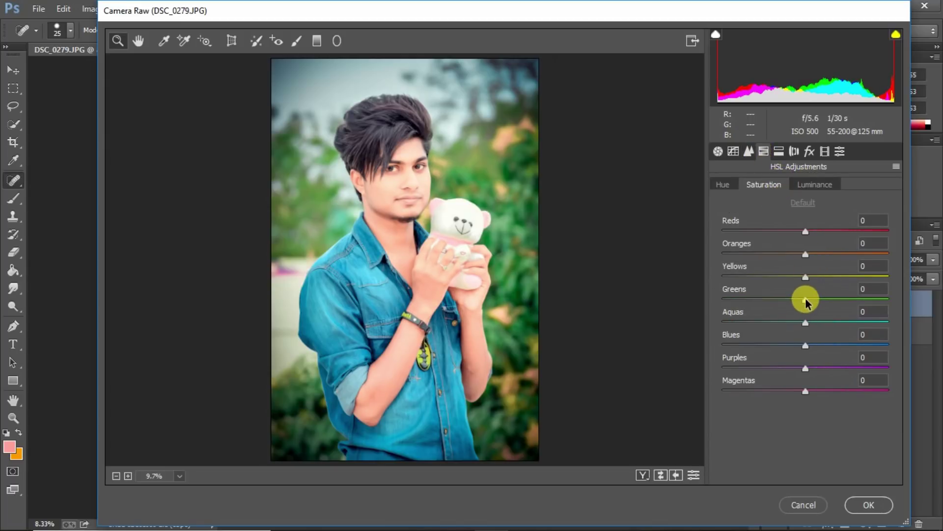
pyautogui.moveTo(805, 300)
pyautogui.mouseDown()
pyautogui.moveTo(844, 303)
pyautogui.moveTo(832, 302)
pyautogui.mouseUp()
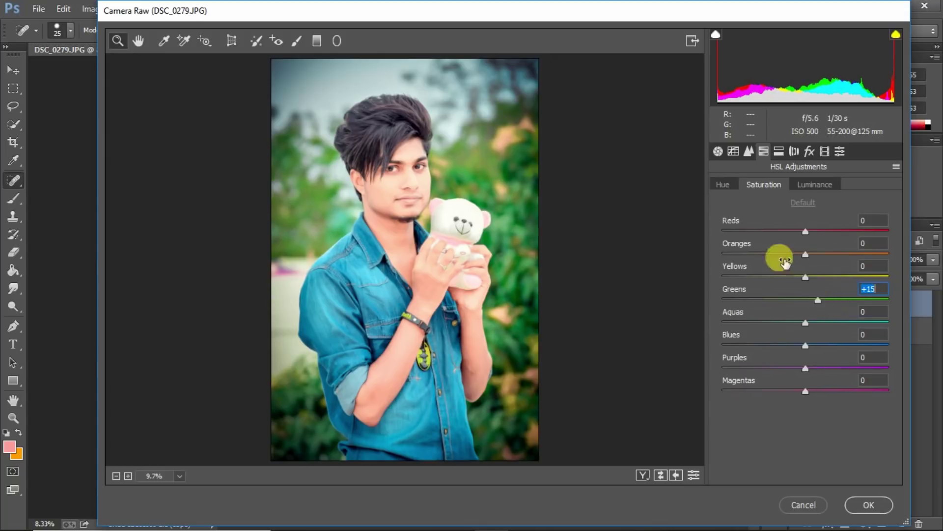
pyautogui.click(722, 185)
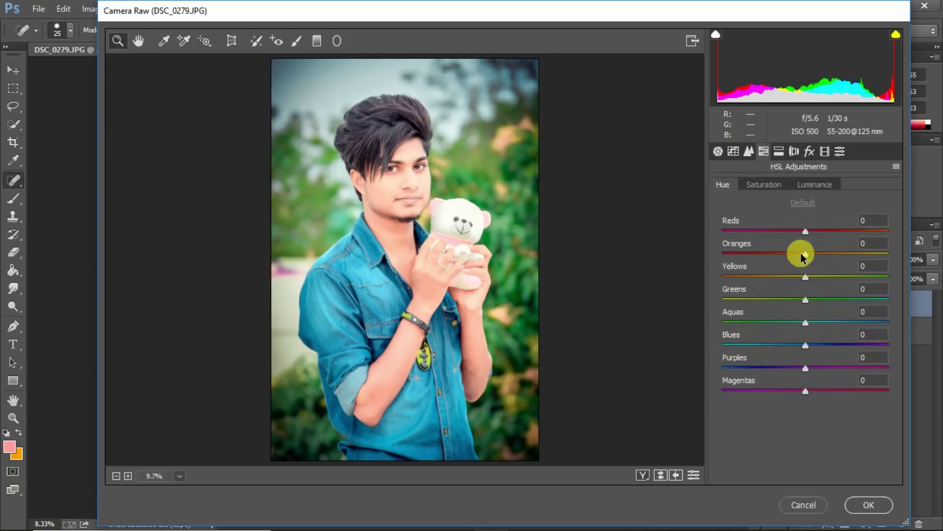
pyautogui.click(805, 301)
pyautogui.moveTo(805, 301); pyautogui.dragTo(803, 334)
pyautogui.click(810, 152)
pyautogui.click(861, 504)
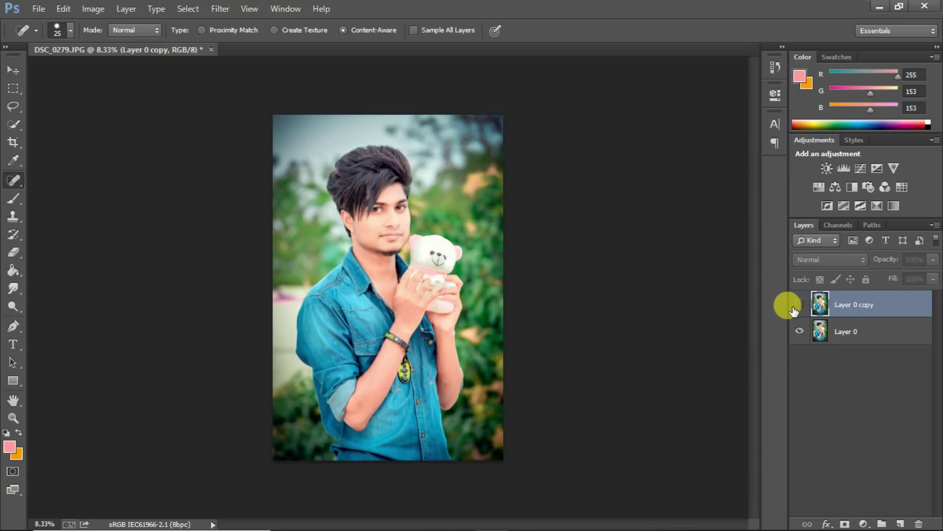
# Merge the visible layers back into a single Layer 0.
pyautogui.rightClick(835, 332)
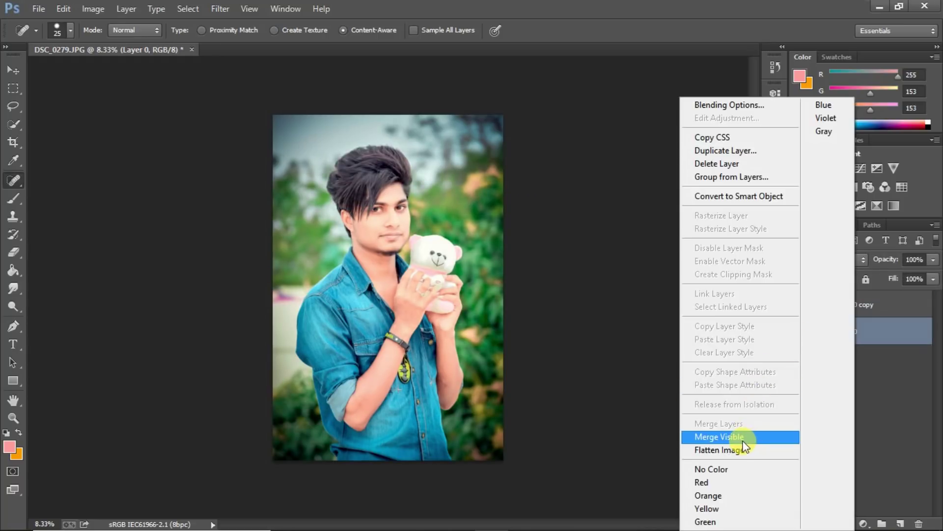
pyautogui.click(743, 437)
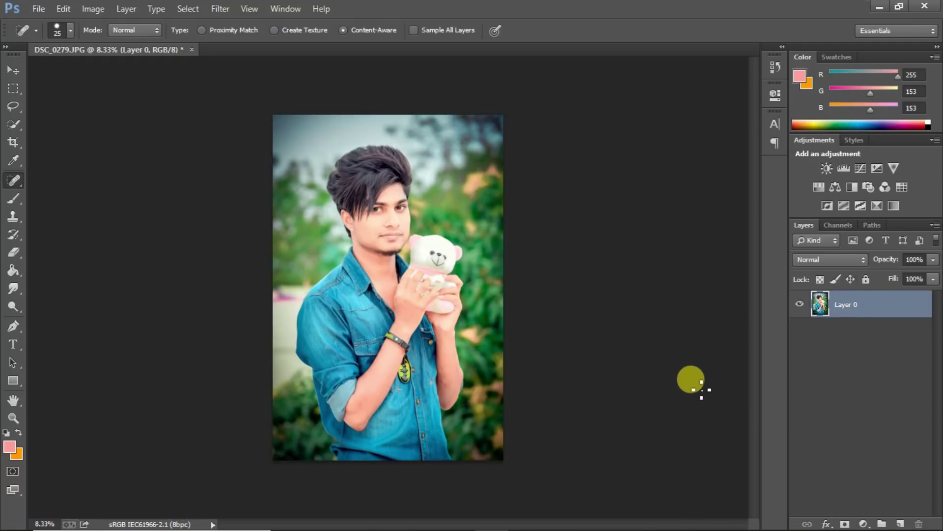